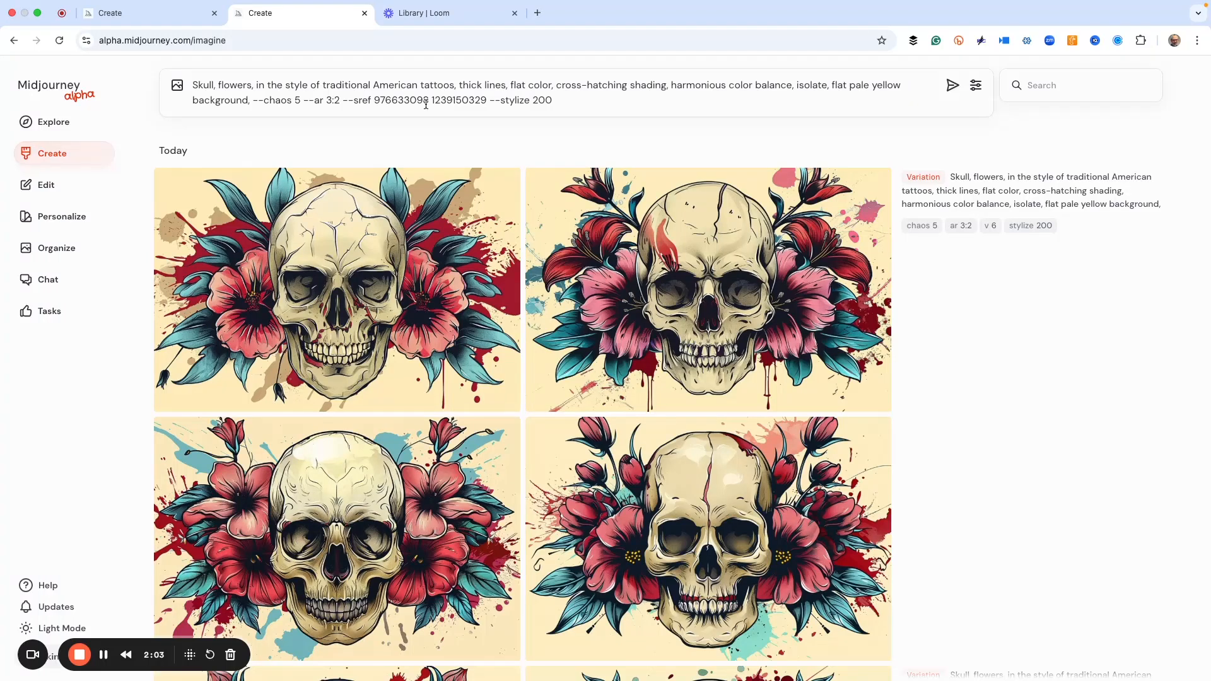
pyautogui.click(576, 98)
pyautogui.press('Return')
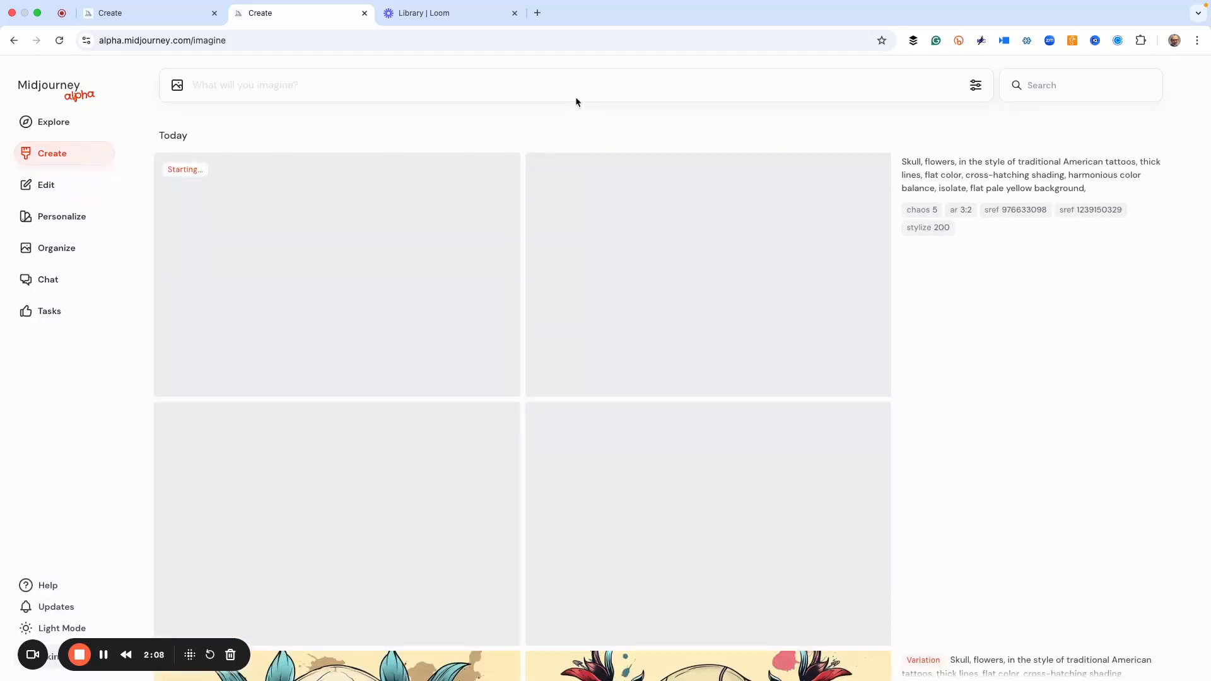
pyautogui.click(181, 19)
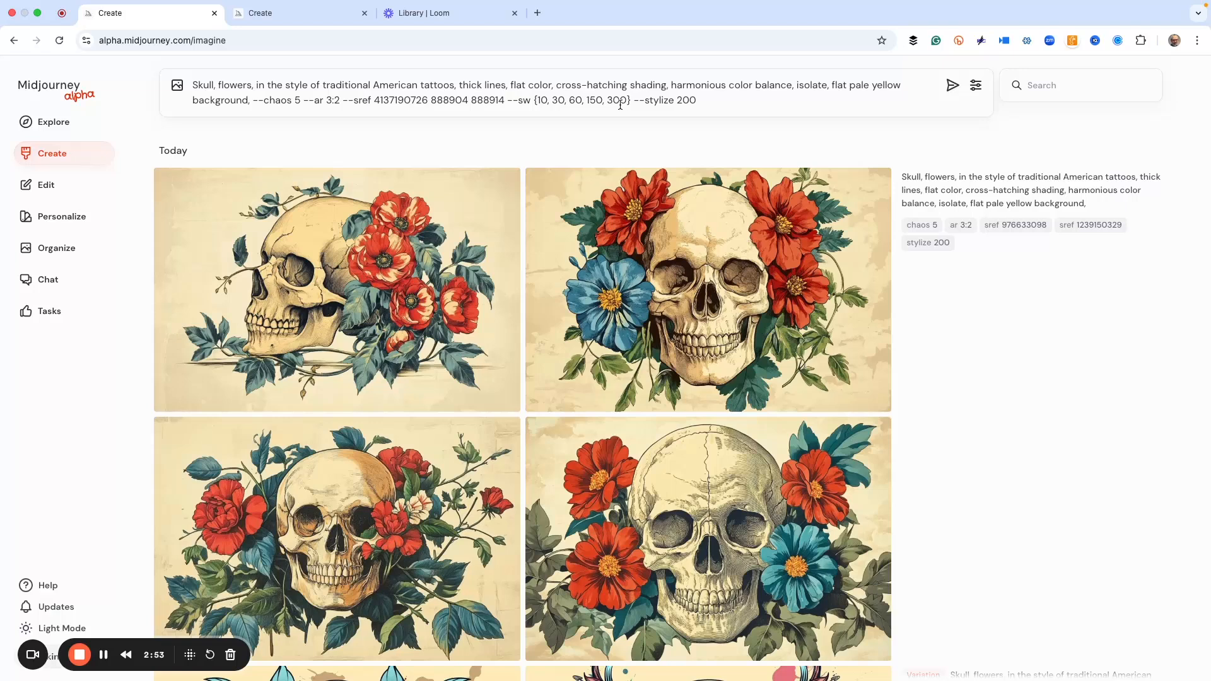
pyautogui.press('Return')
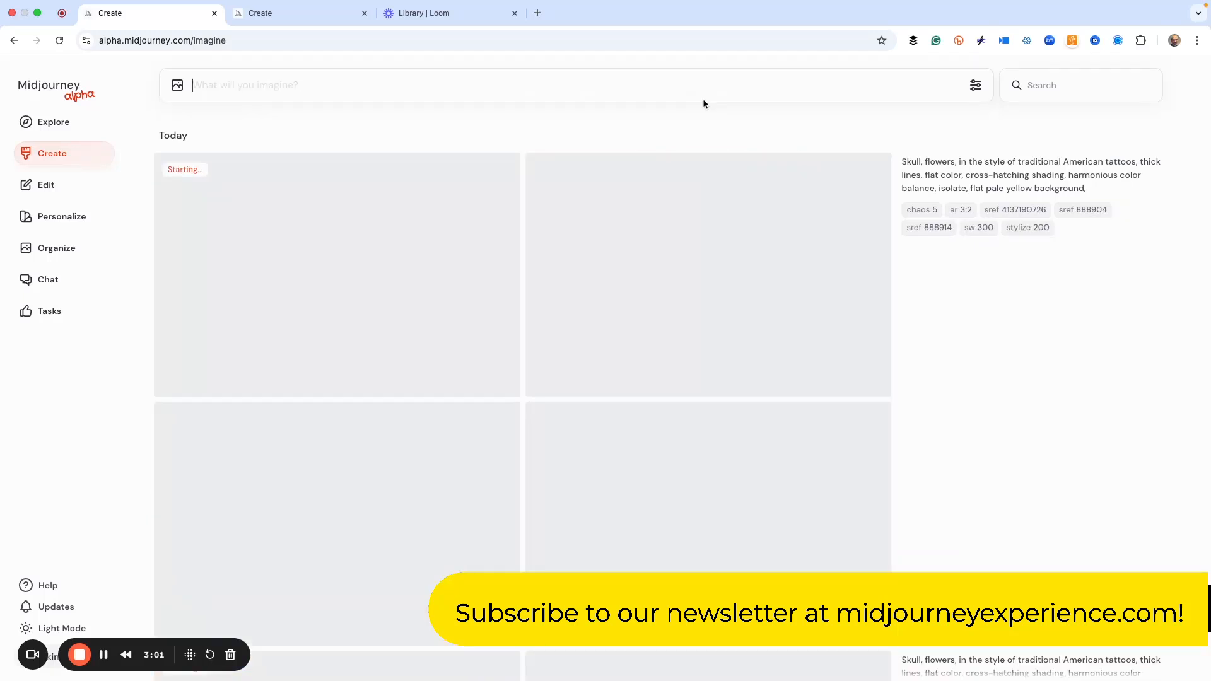
# Look over the newly generated skull batches and compare them with the earlier variation images
pyautogui.scroll(-2, 584, 297)
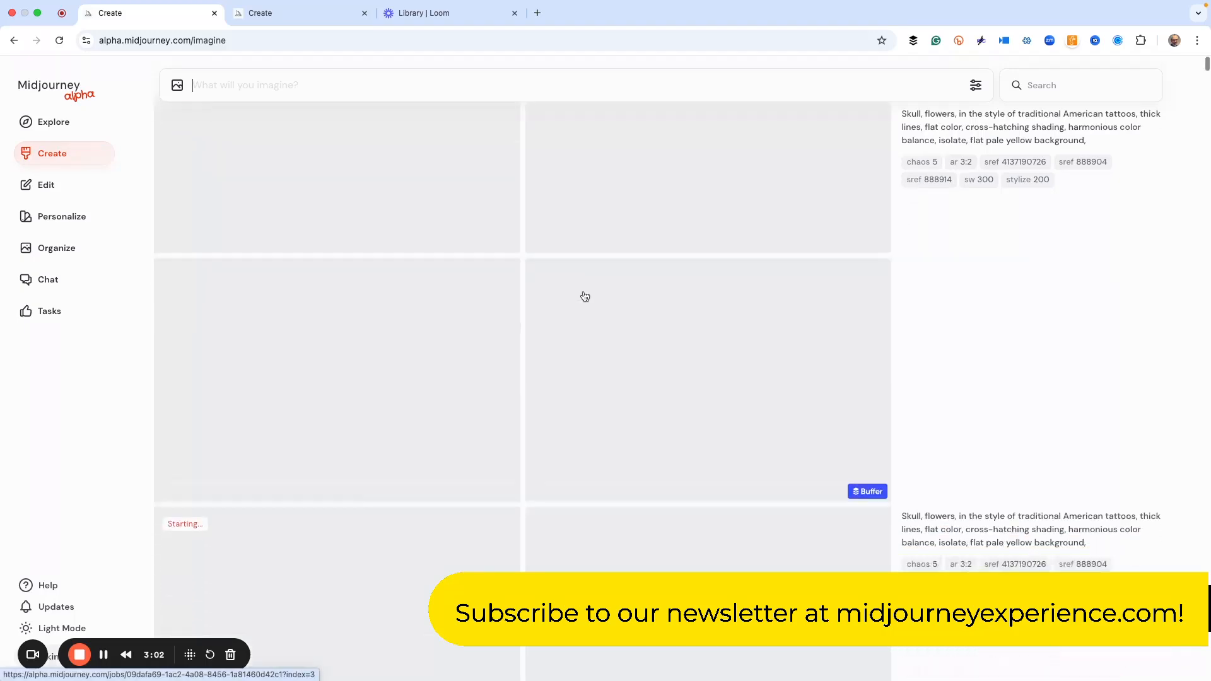
pyautogui.scroll(-4, 580, 295)
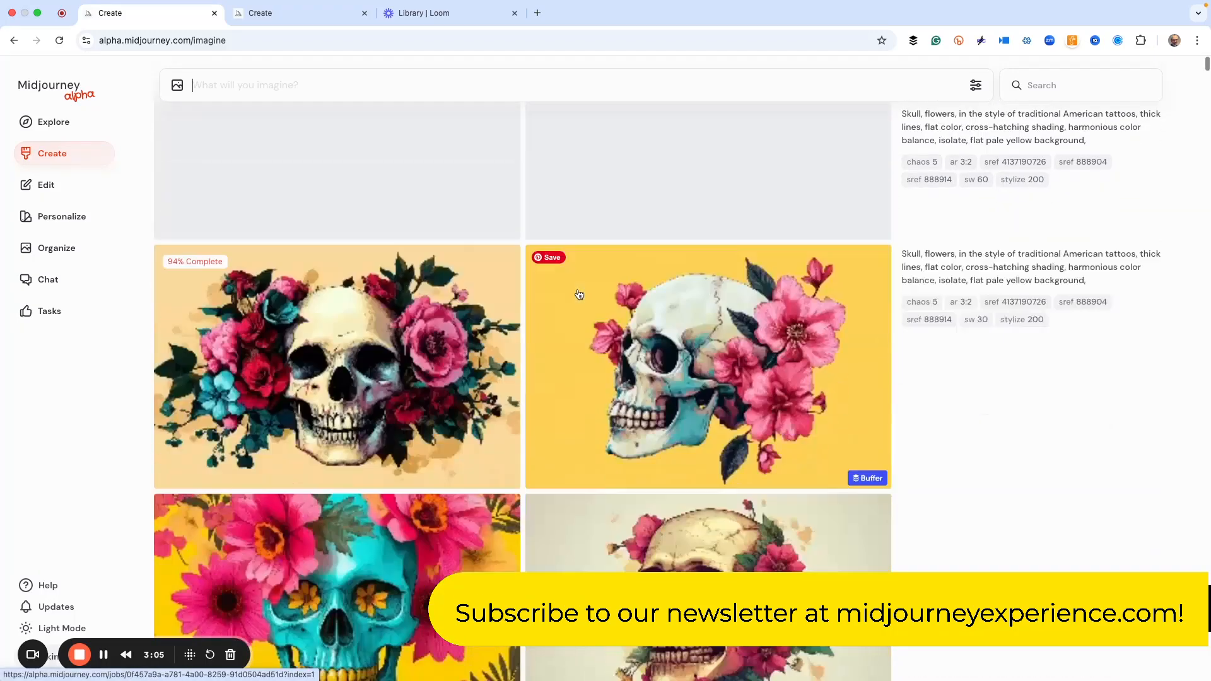
pyautogui.scroll(-10, 578, 295)
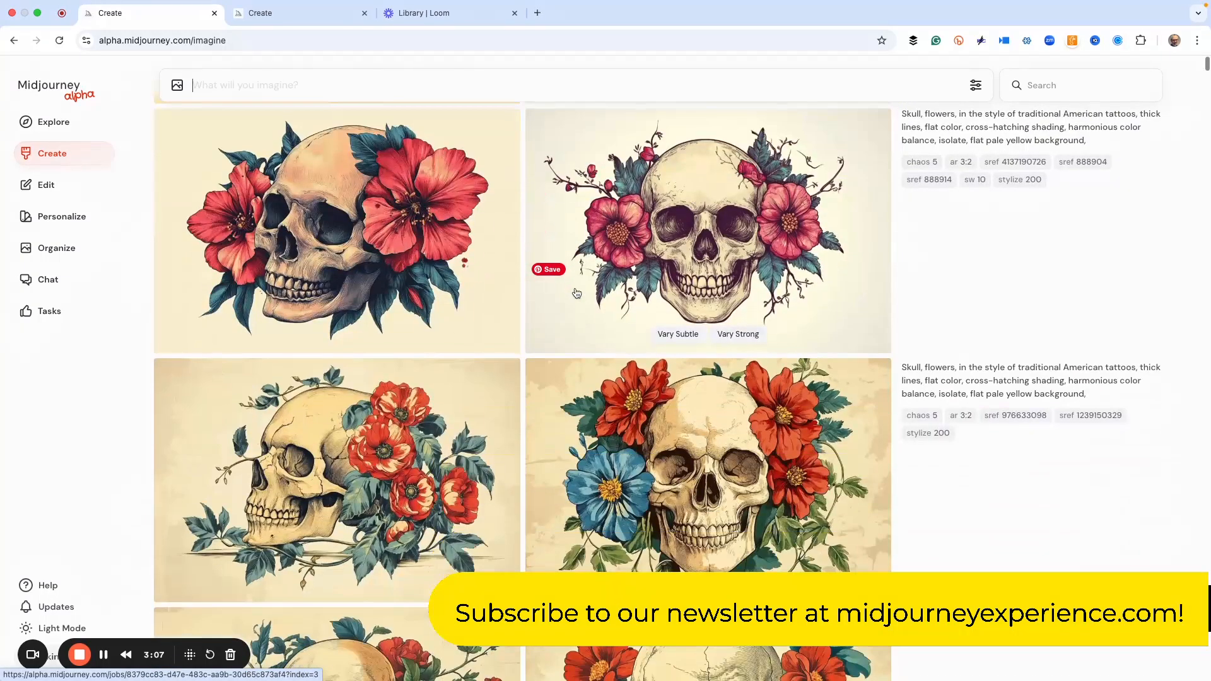
pyautogui.scroll(-5, 576, 292)
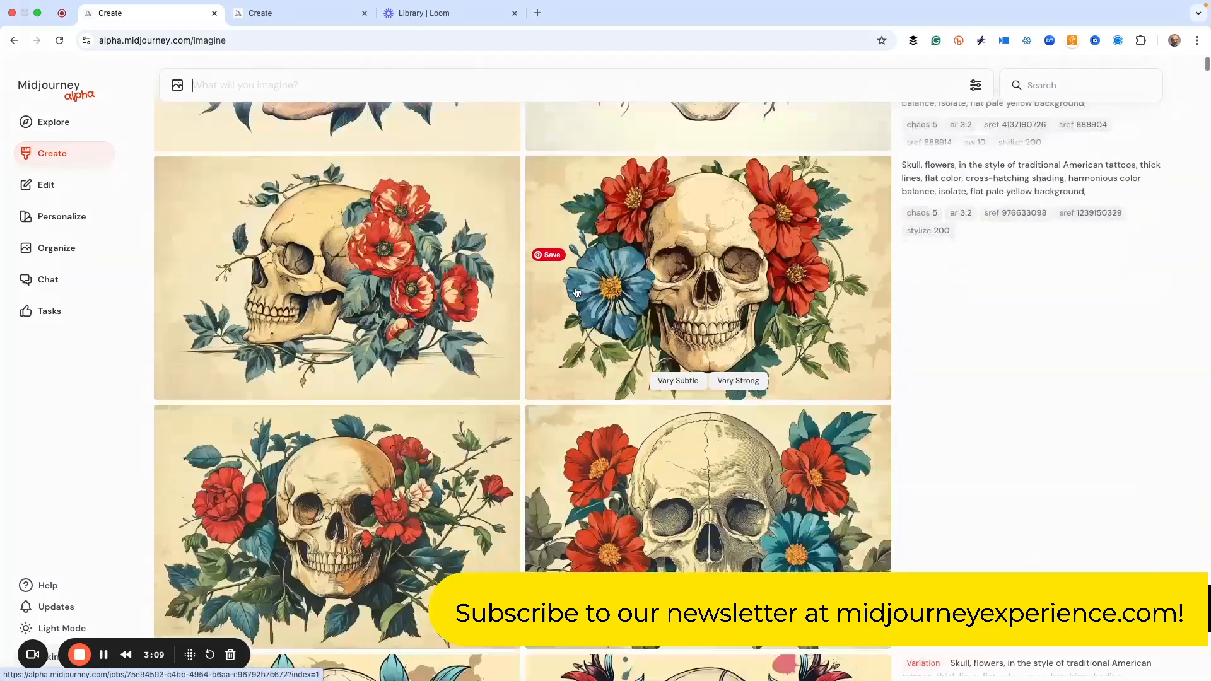
pyautogui.scroll(5, 577, 292)
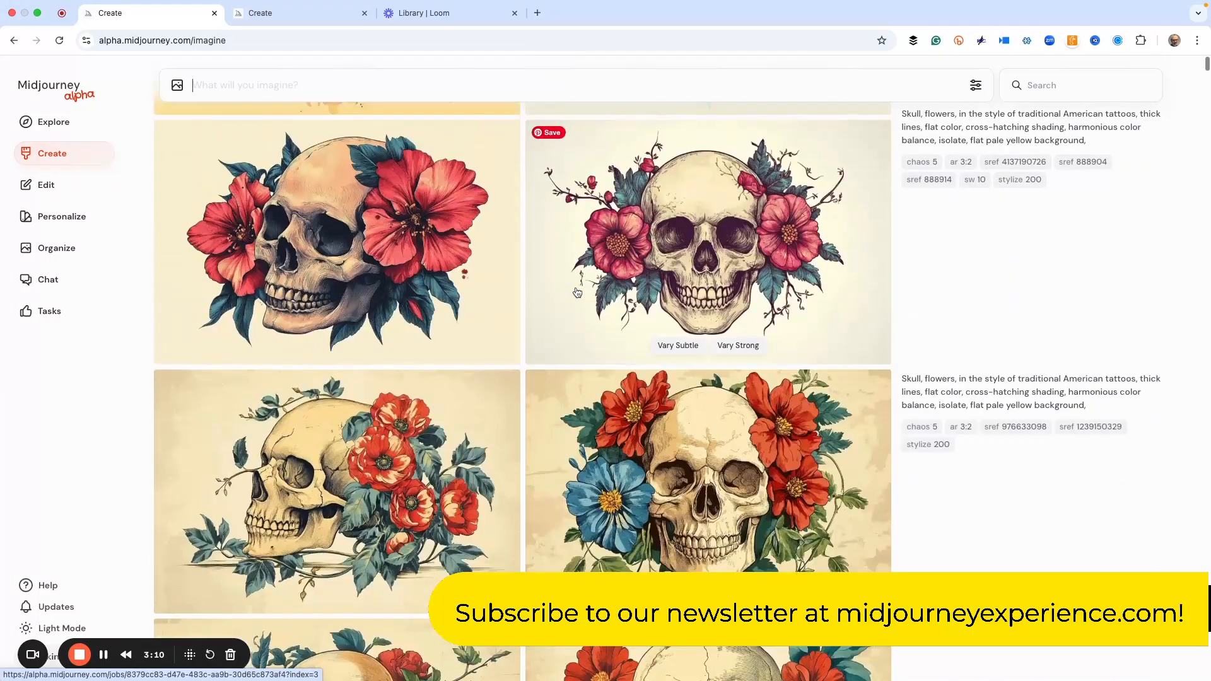
pyautogui.scroll(-2, 577, 292)
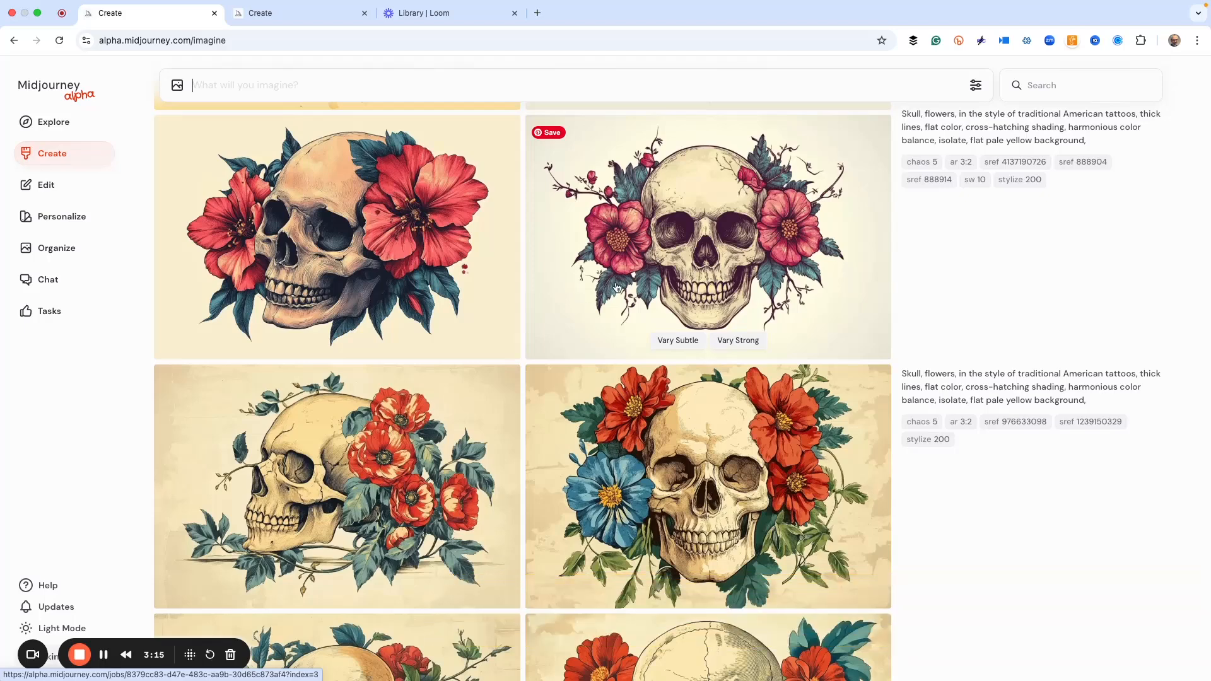
pyautogui.scroll(-3, 616, 288)
pyautogui.scroll(6, 617, 288)
pyautogui.scroll(-7, 616, 287)
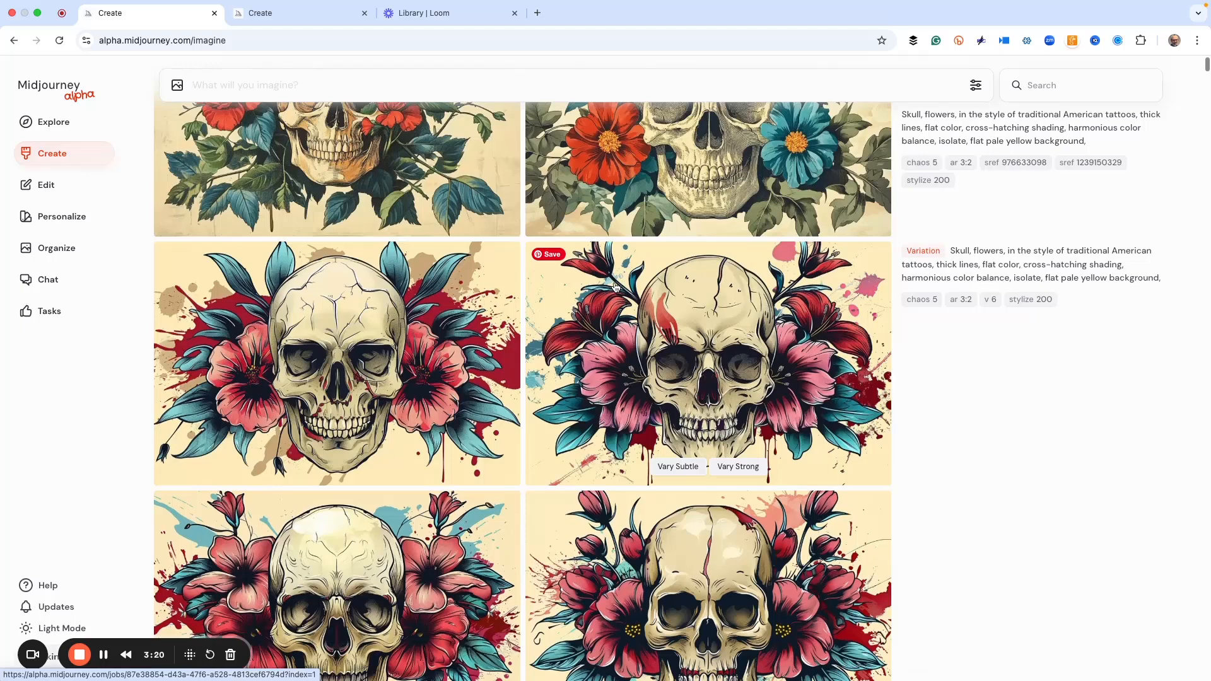
pyautogui.scroll(7, 616, 288)
pyautogui.click(616, 287)
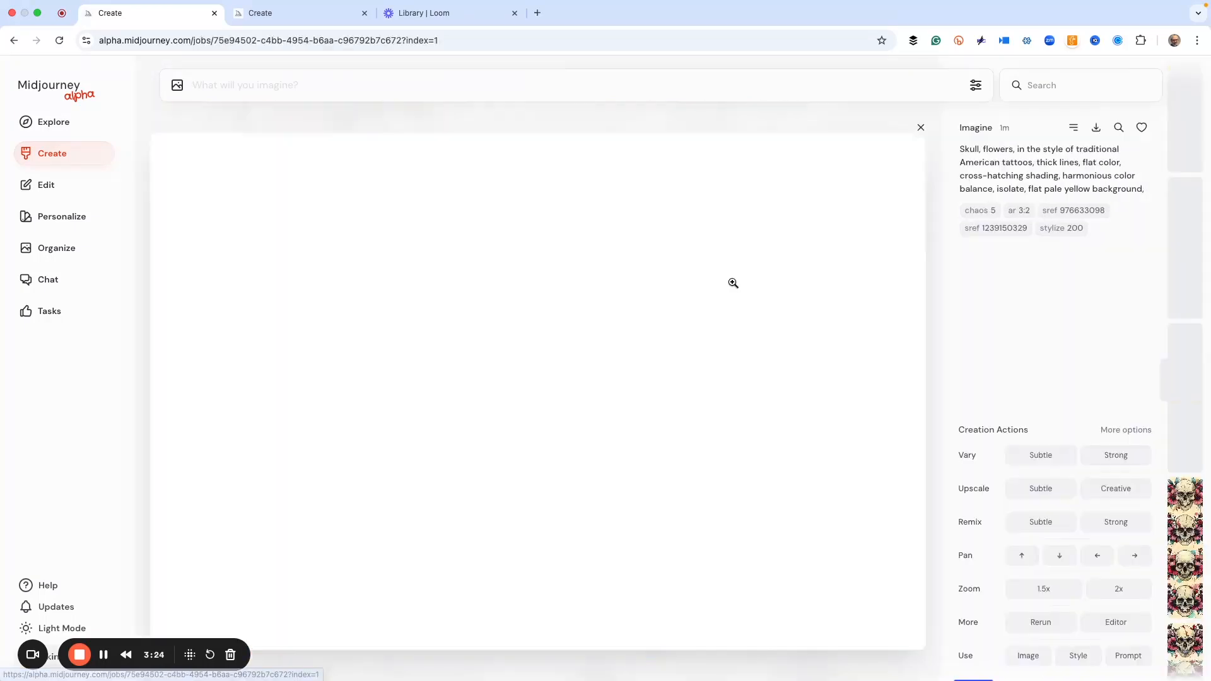
pyautogui.press('Right')
pyautogui.press('Right')
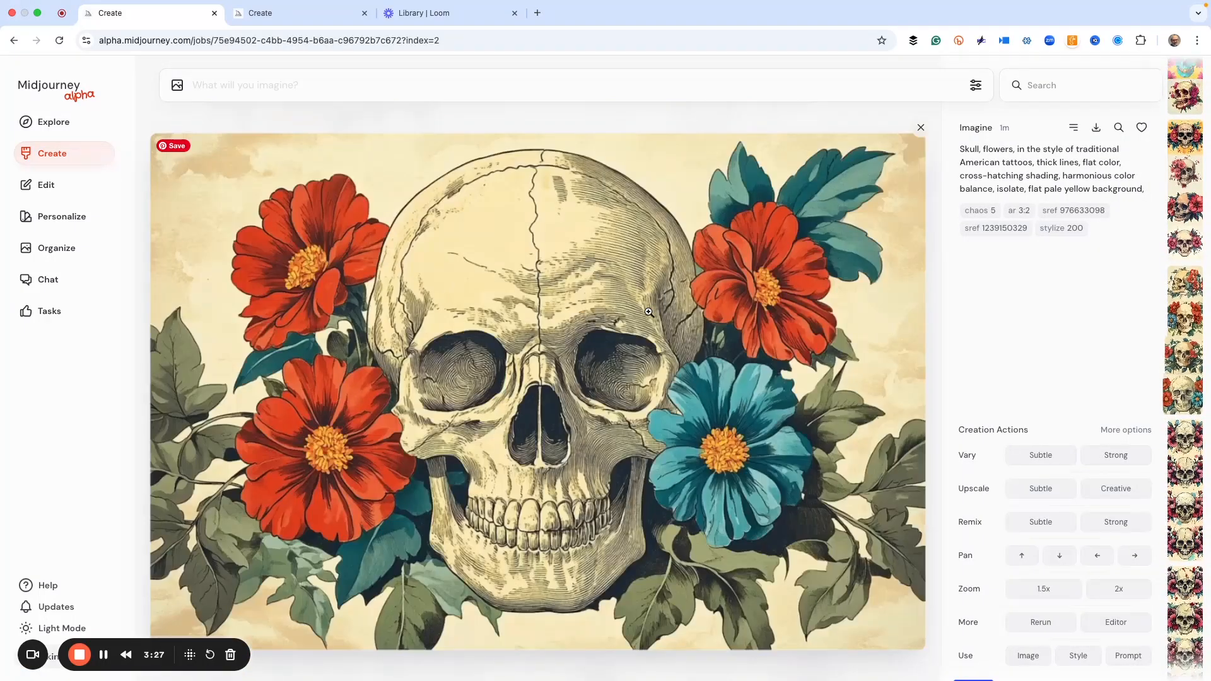
pyautogui.press('Right')
pyautogui.press('Left')
pyautogui.press('Right')
pyautogui.press('Left')
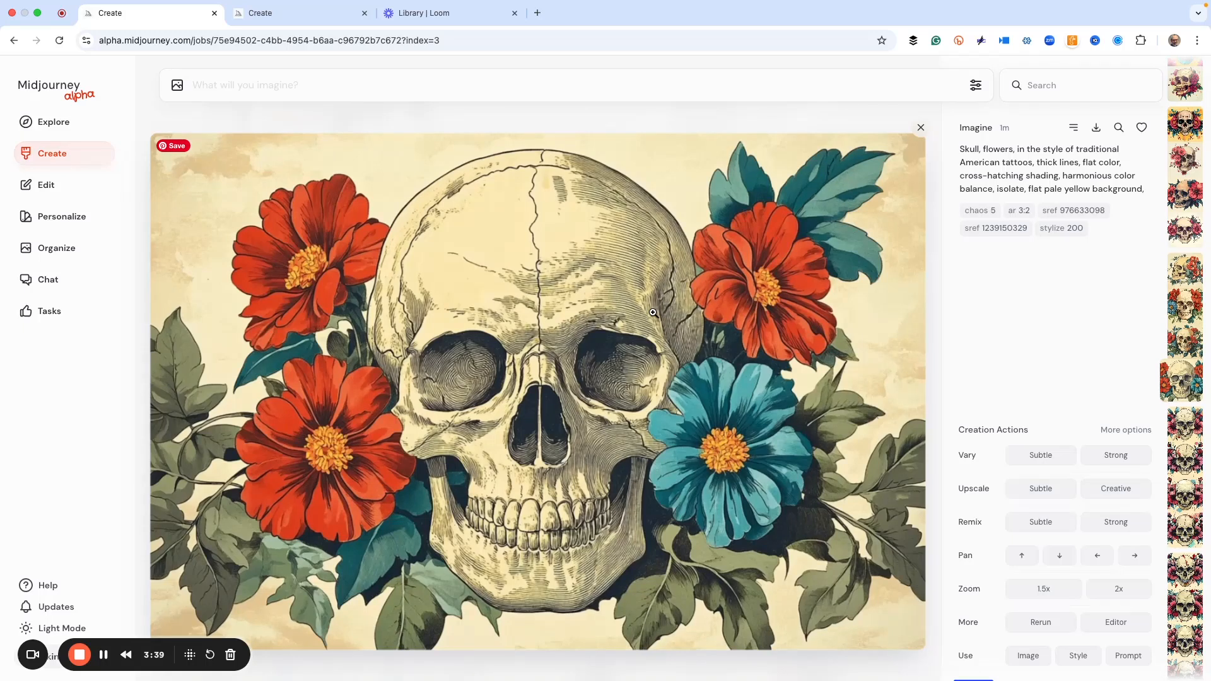
pyautogui.press('Left')
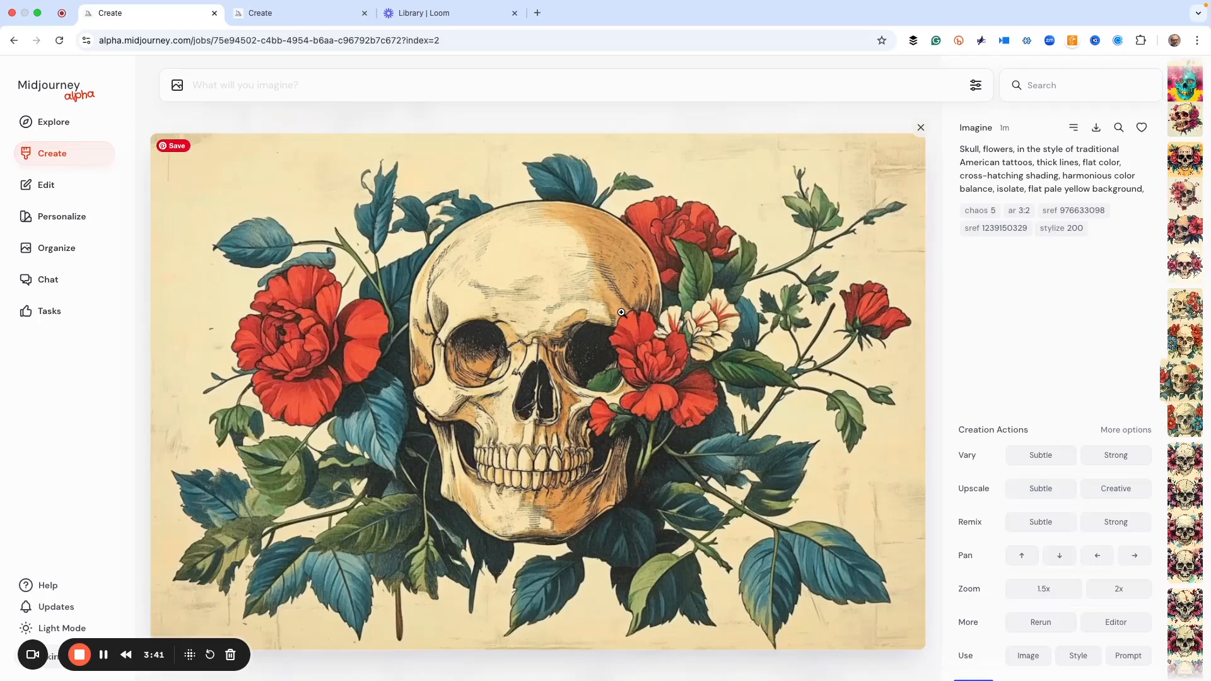
pyautogui.press('Left')
pyautogui.press('Left')
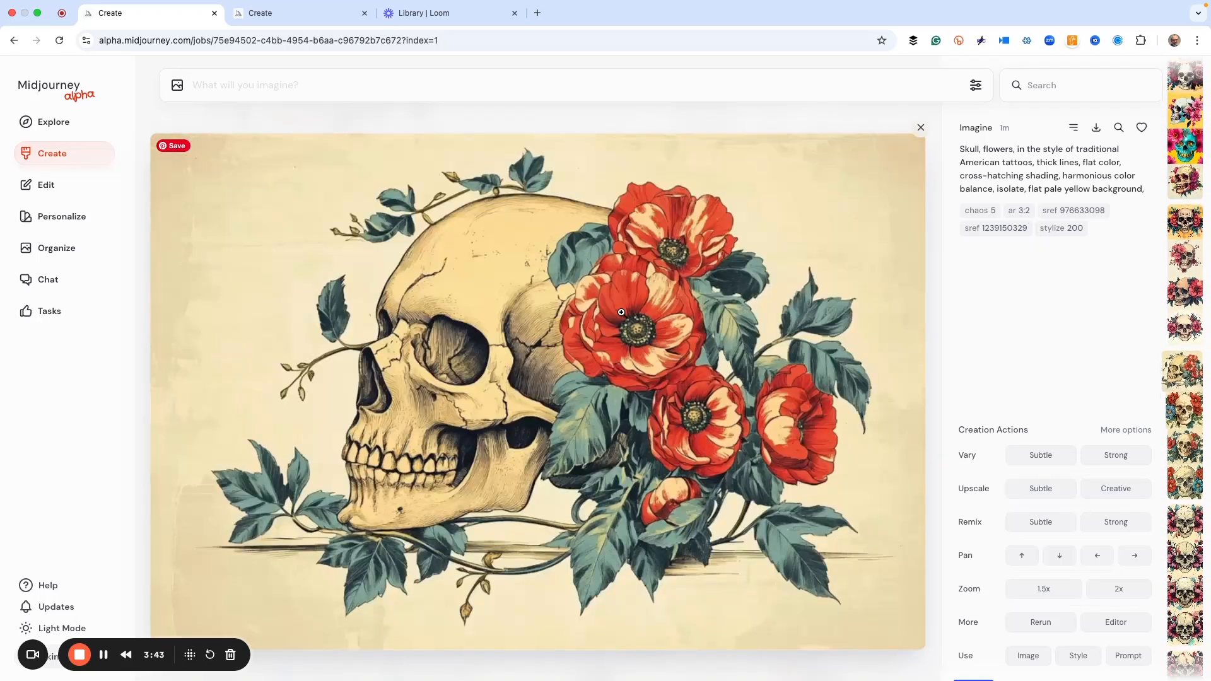
pyautogui.press('Right')
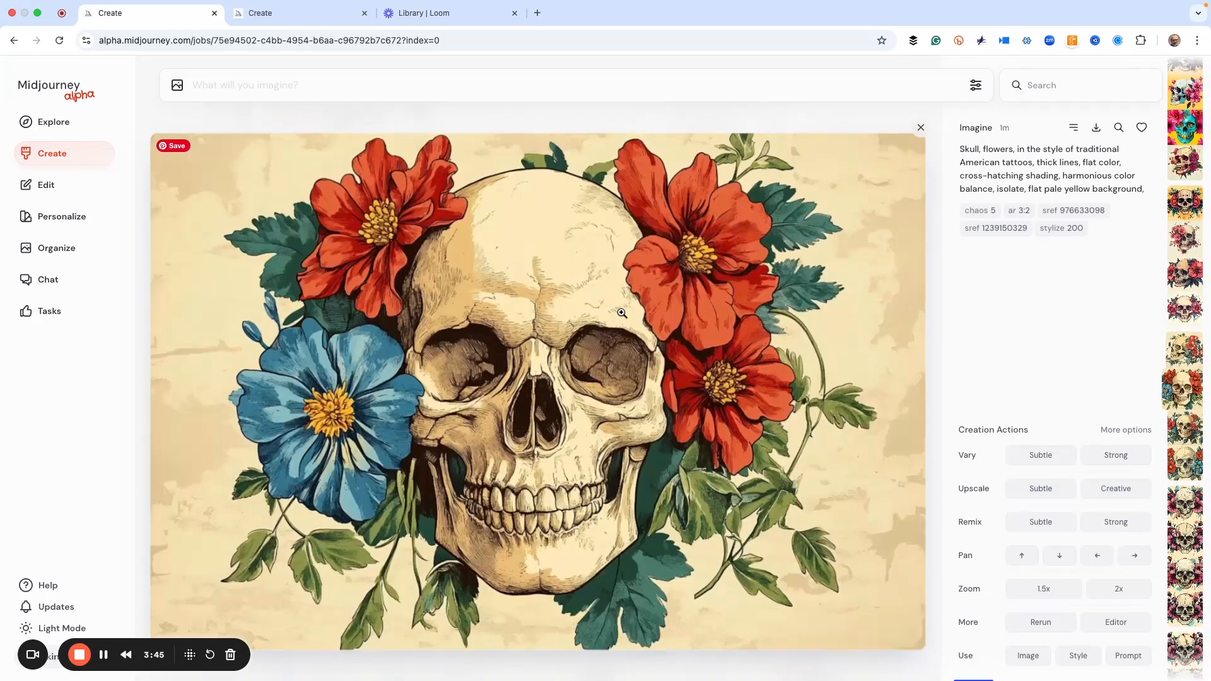
pyautogui.press('Right')
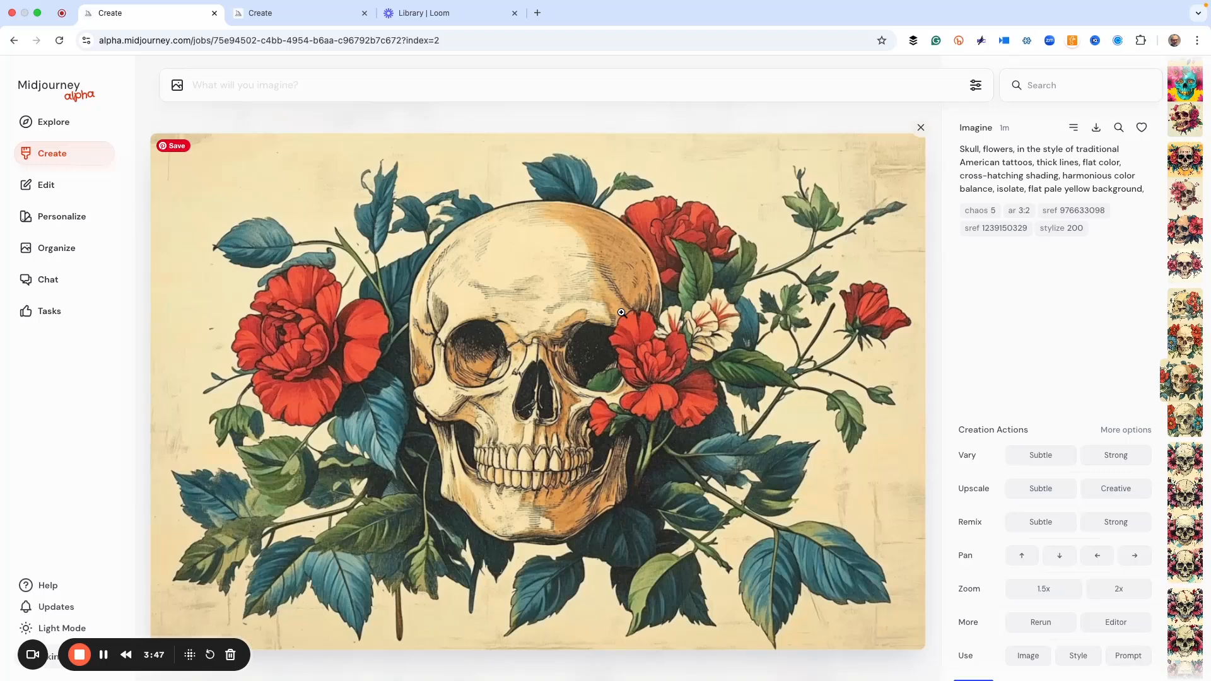
pyautogui.press('Right')
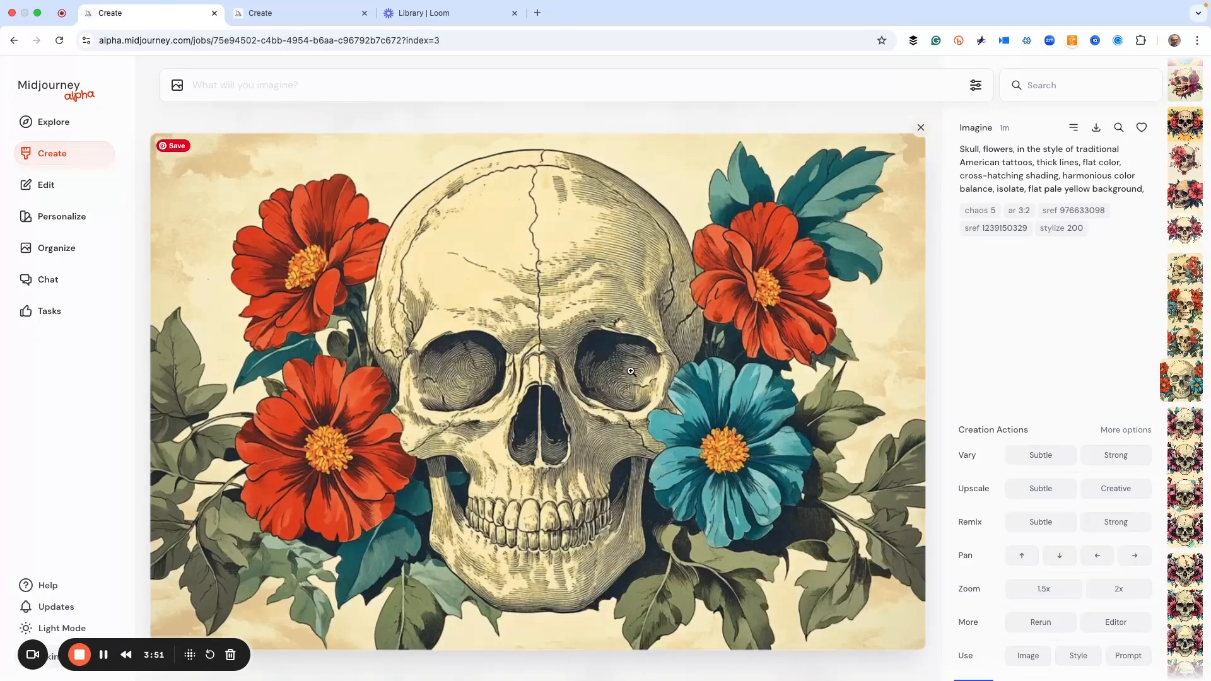
pyautogui.press('Left')
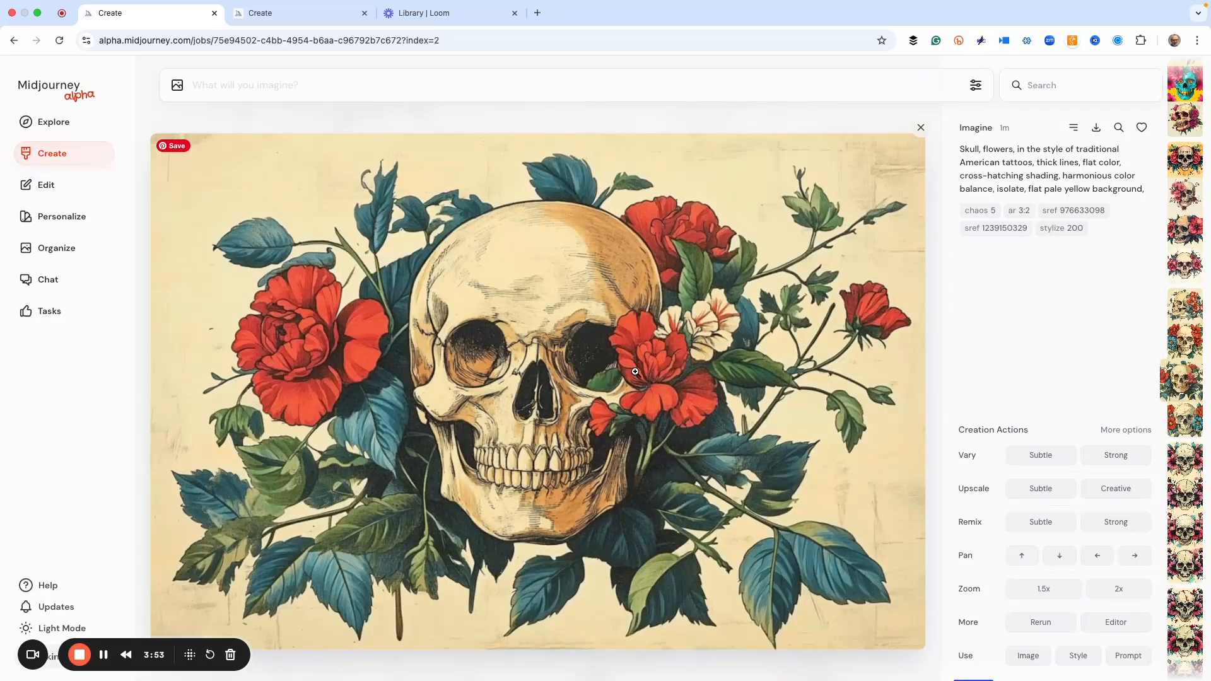
pyautogui.press('Left')
# Examine the enlarged images of the style weight 10 and 30 batches for the strength of the style reference
pyautogui.press('Left')
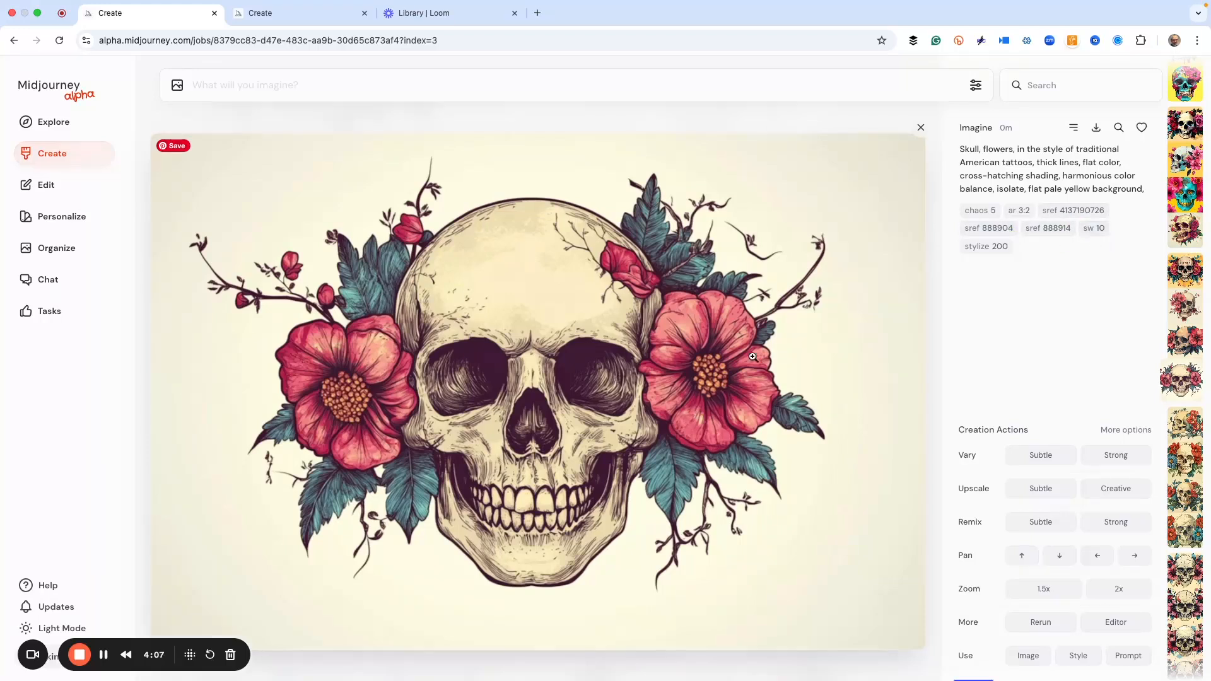
pyautogui.press('Left')
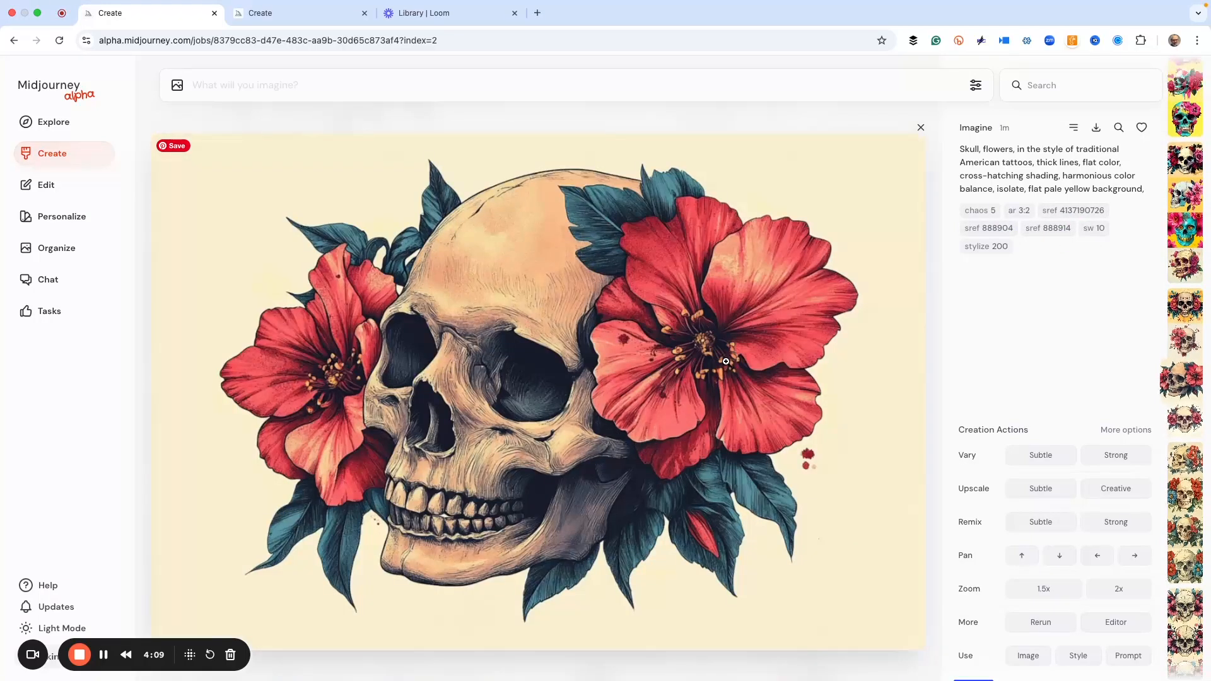
pyautogui.press('Left')
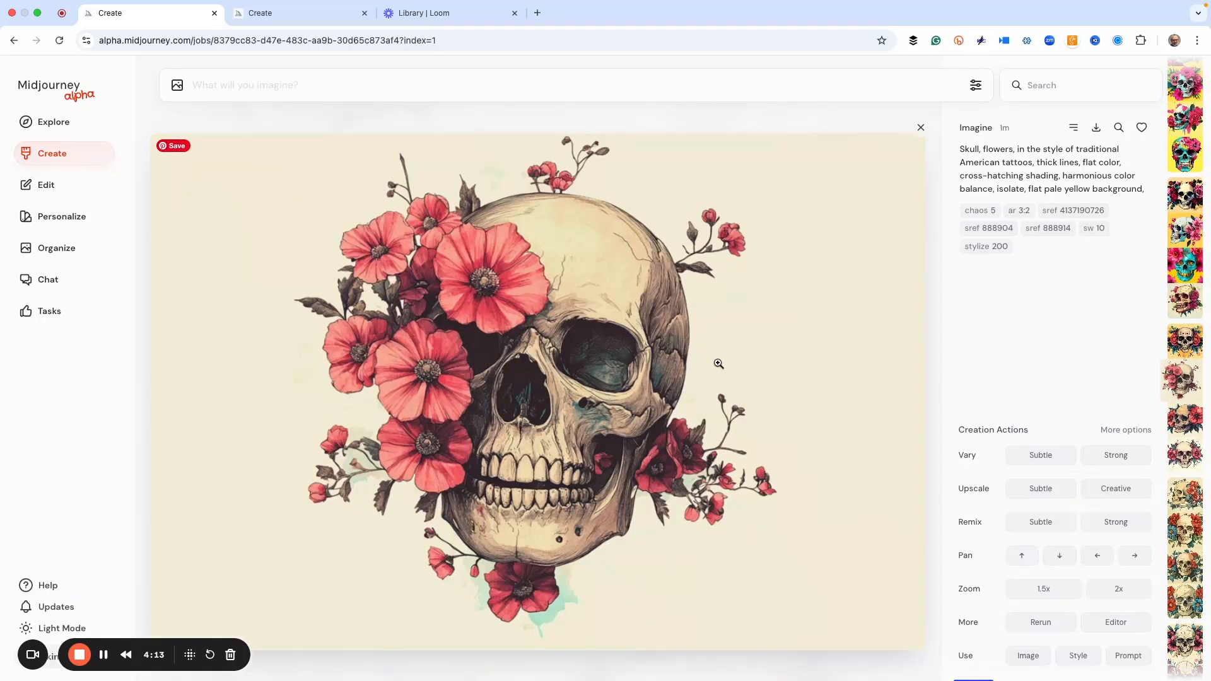
pyautogui.press('Left')
pyautogui.press('Left')
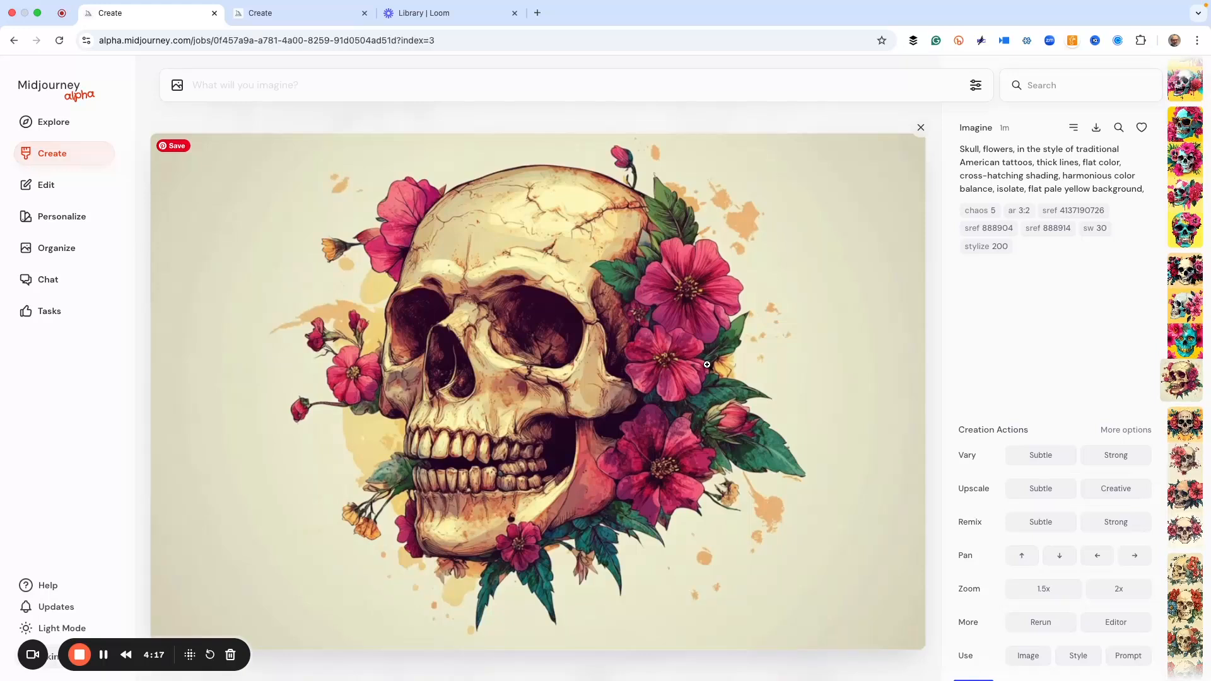
pyautogui.press('Left')
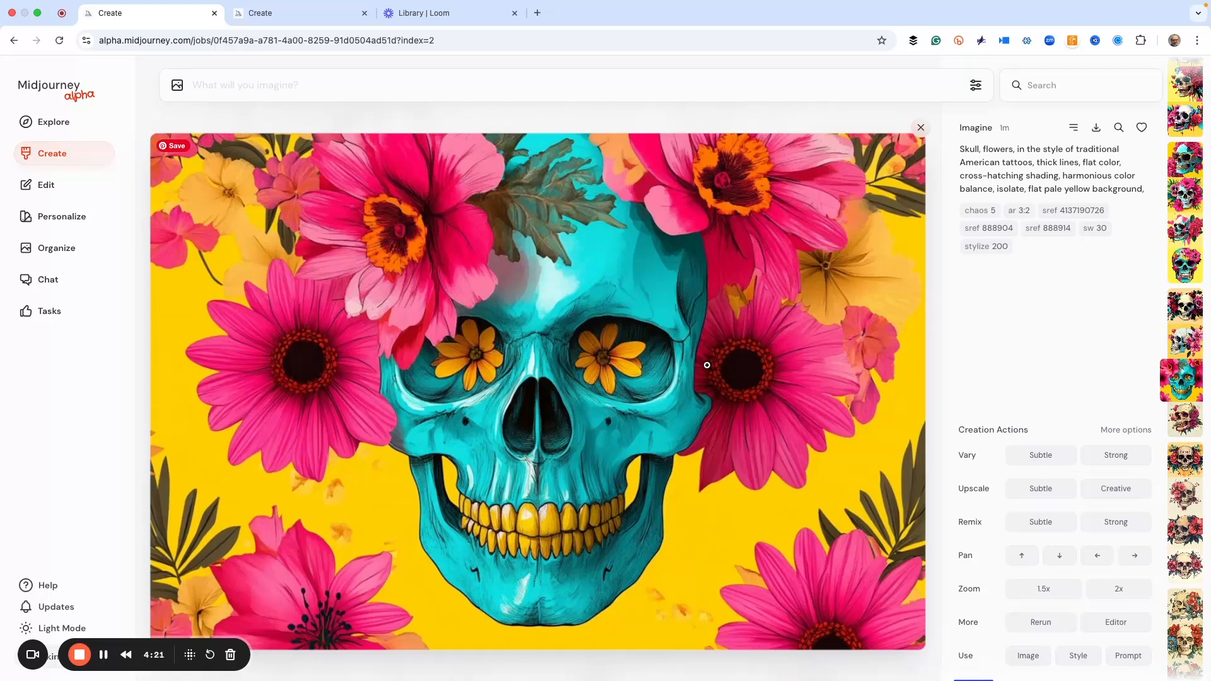
pyautogui.press('Left')
pyautogui.press('Left')
# Examine the enlarged images of the style weight 60 and 150 batches
pyautogui.press('Left')
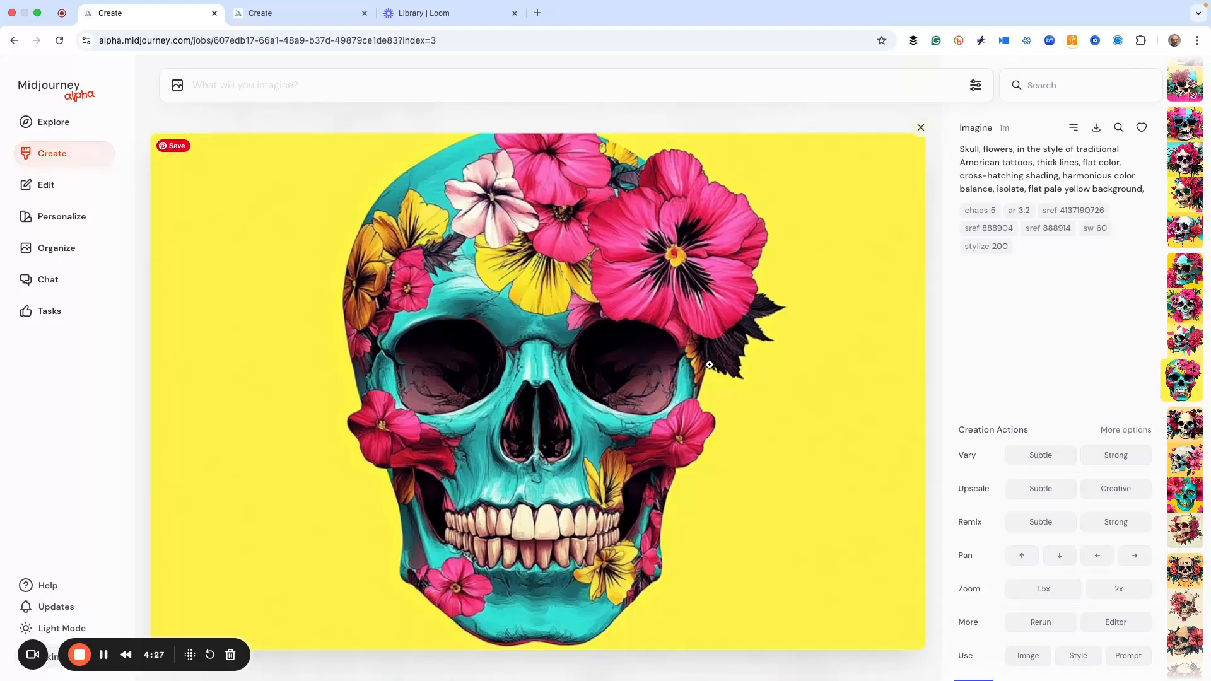
pyautogui.press('Left')
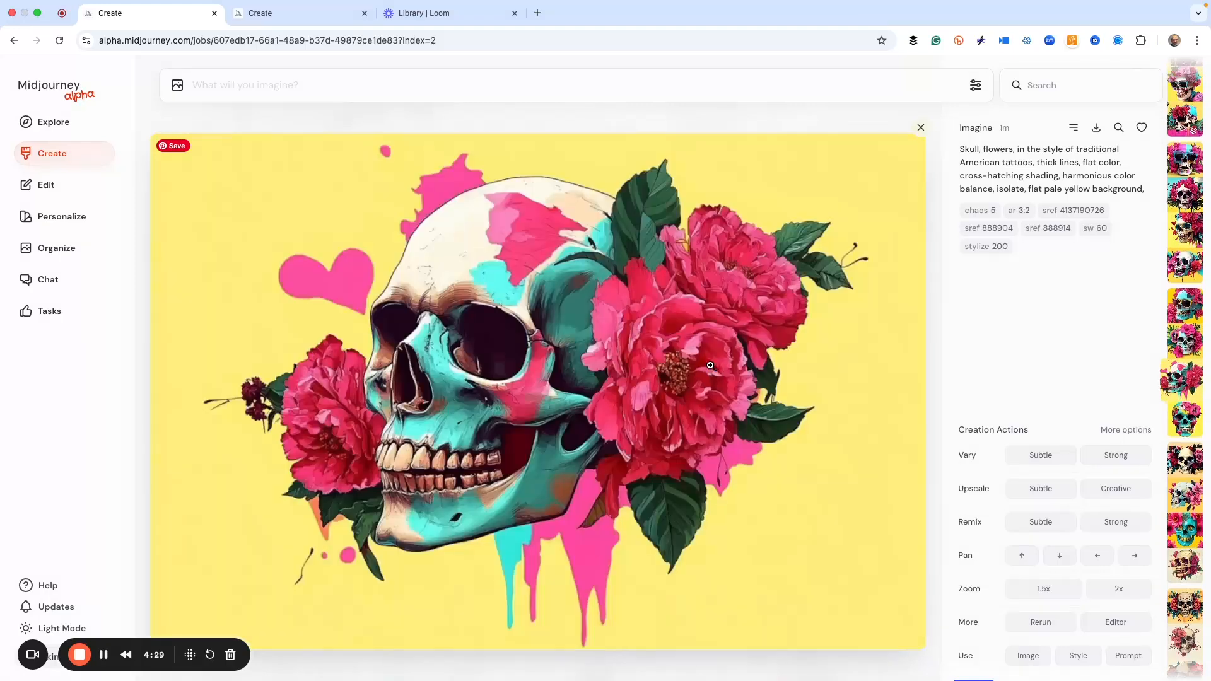
pyautogui.press('Left')
pyautogui.press('Left')
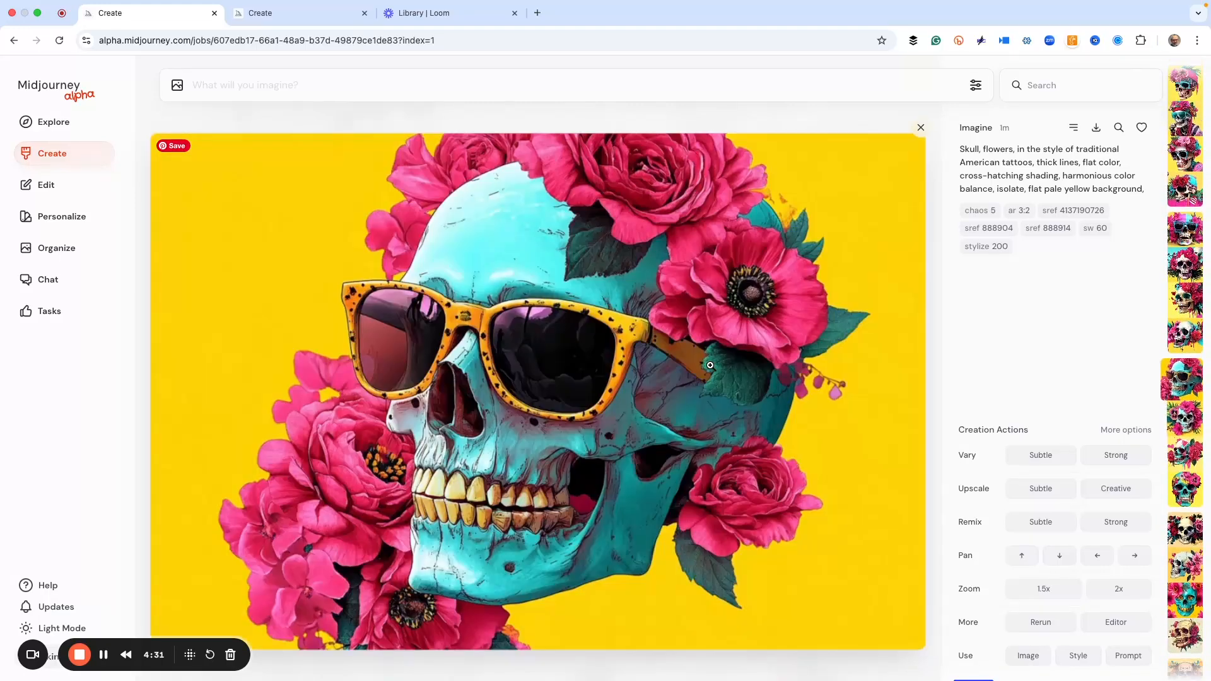
pyautogui.press('Left')
pyautogui.press('Left')
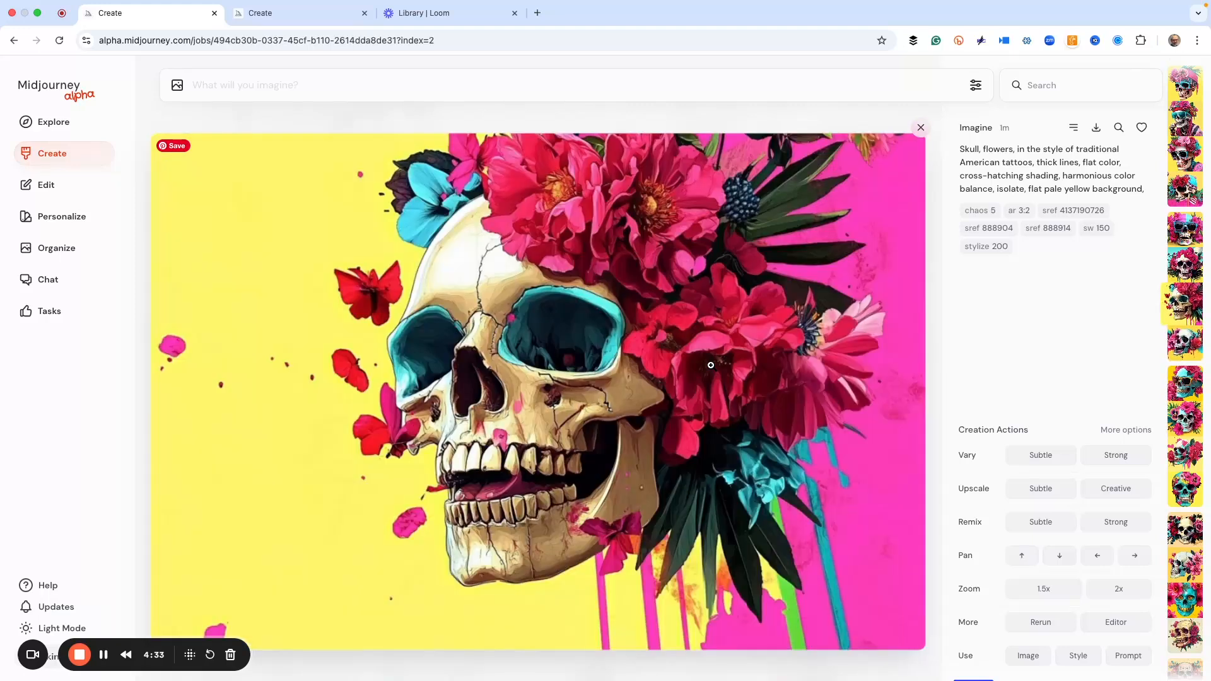
pyautogui.press('Left')
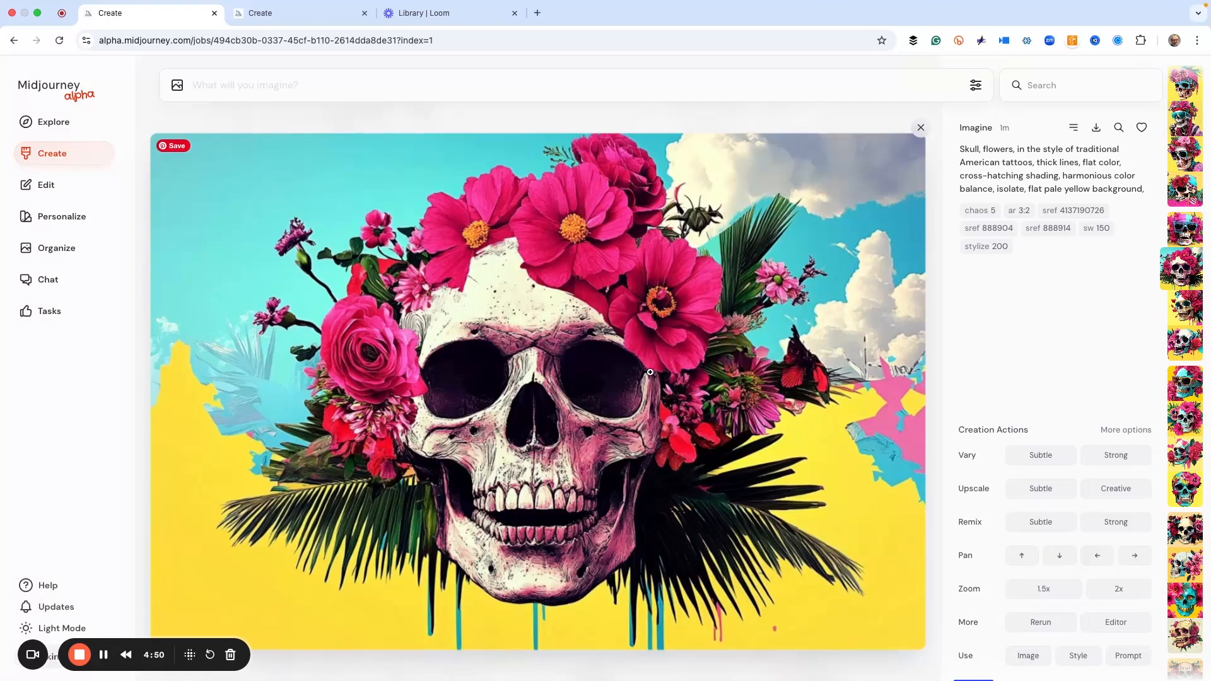
pyautogui.press('Left')
# Examine the enlarged style weight 300 images and compare them with the style weight 150 batch
pyautogui.press('Left')
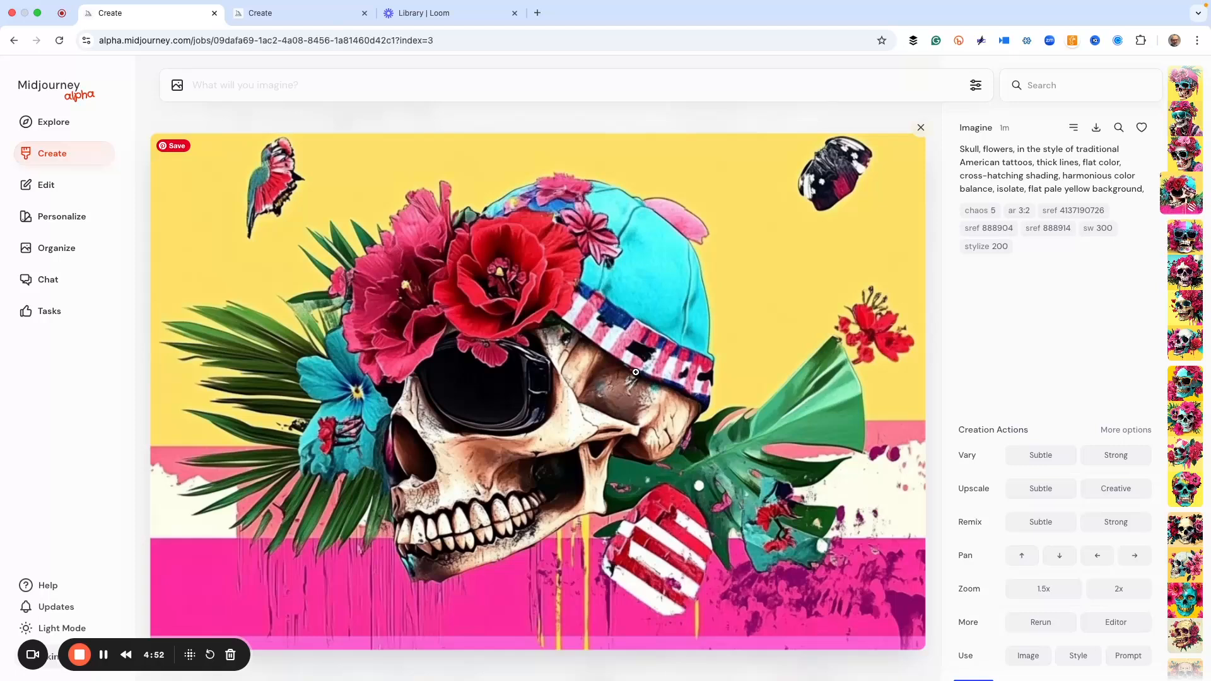
pyautogui.press('Left')
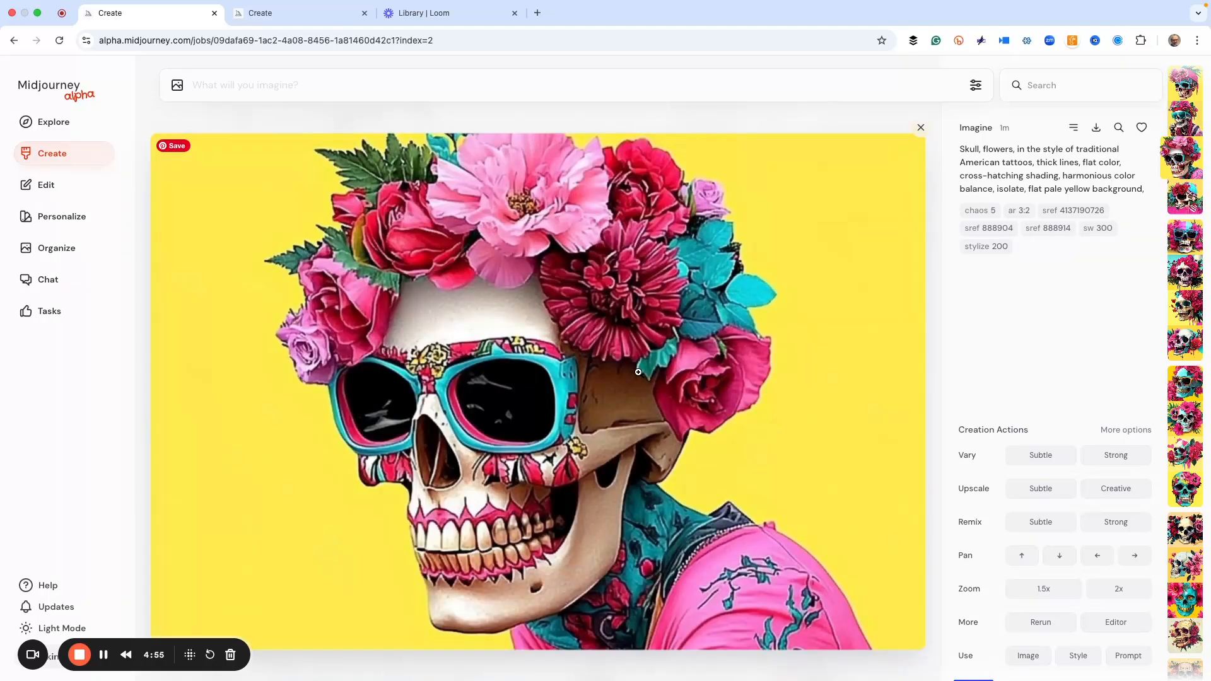
pyautogui.press('Left')
pyautogui.press('Left')
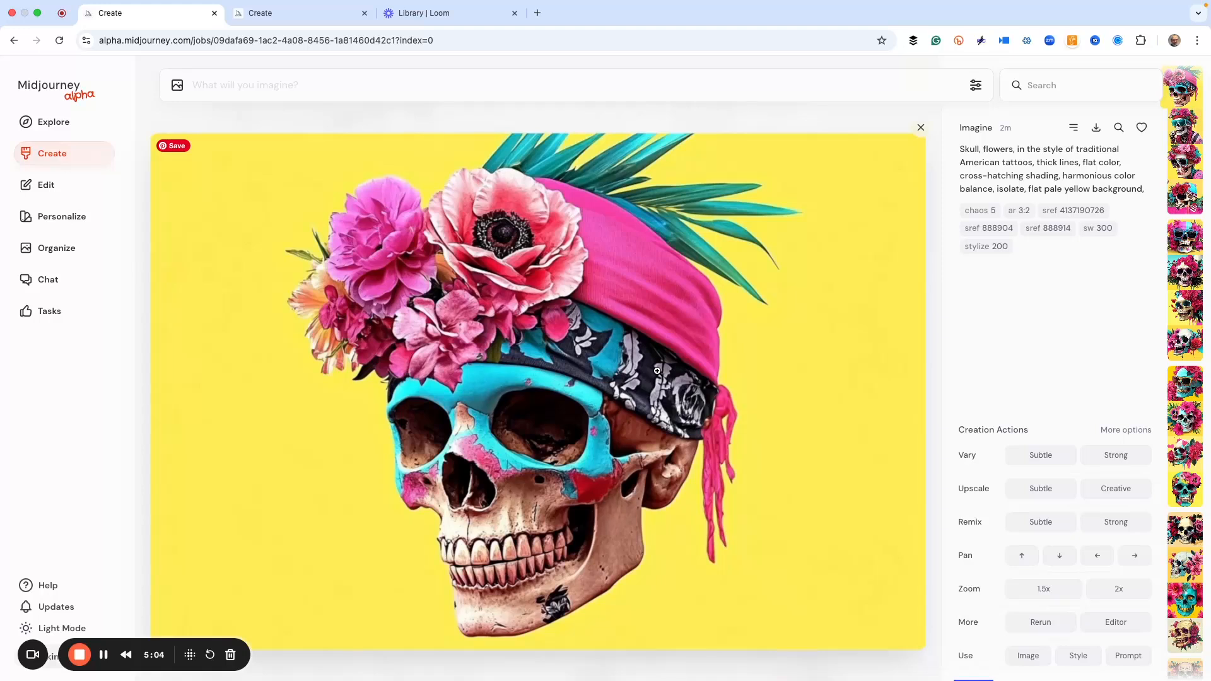
pyautogui.press('Right')
pyautogui.press('Right')
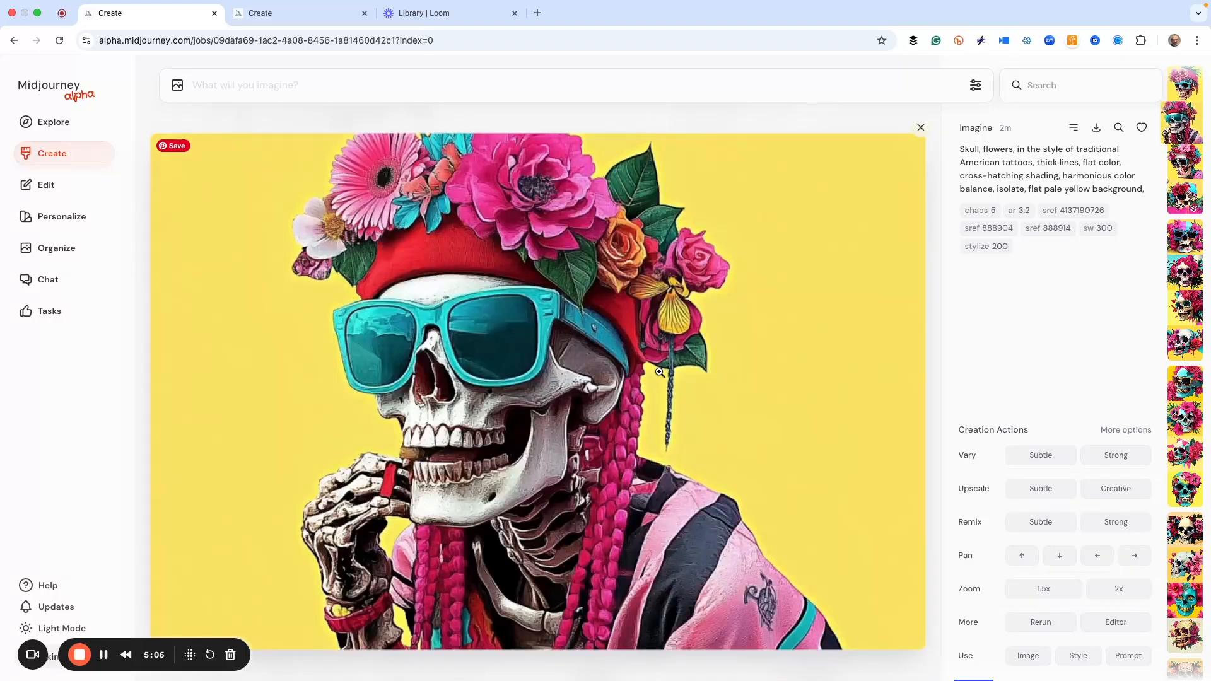
pyautogui.press('Right')
pyautogui.press('Right')
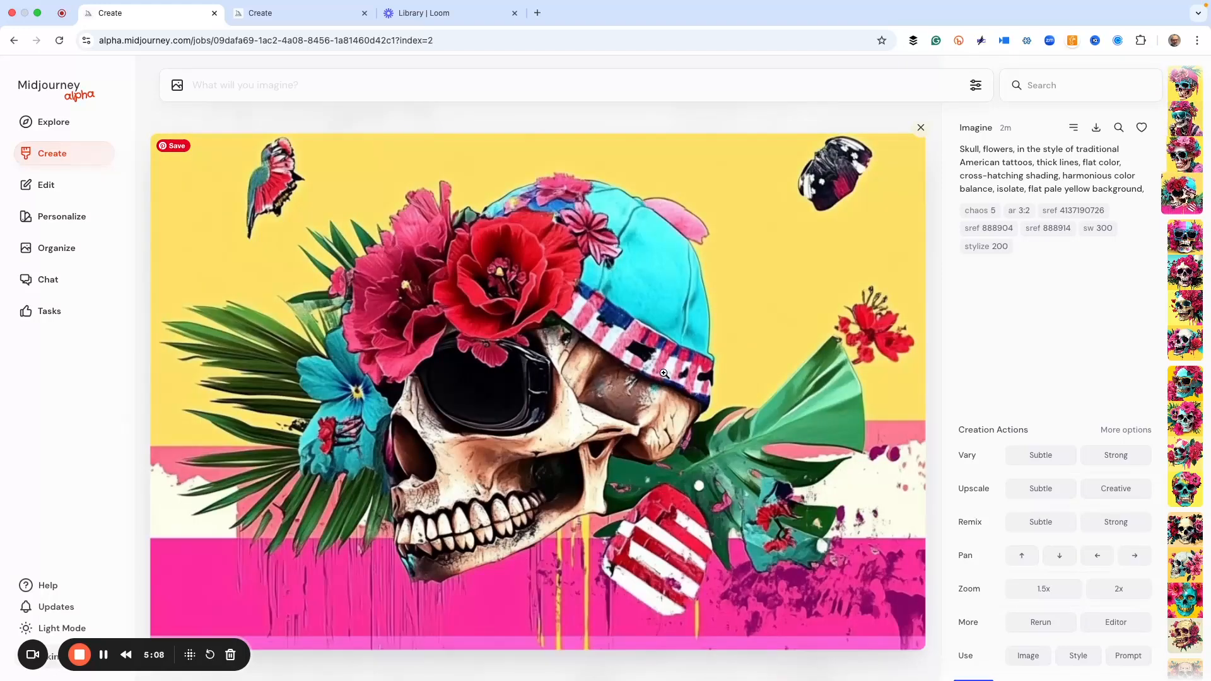
pyautogui.press('Right')
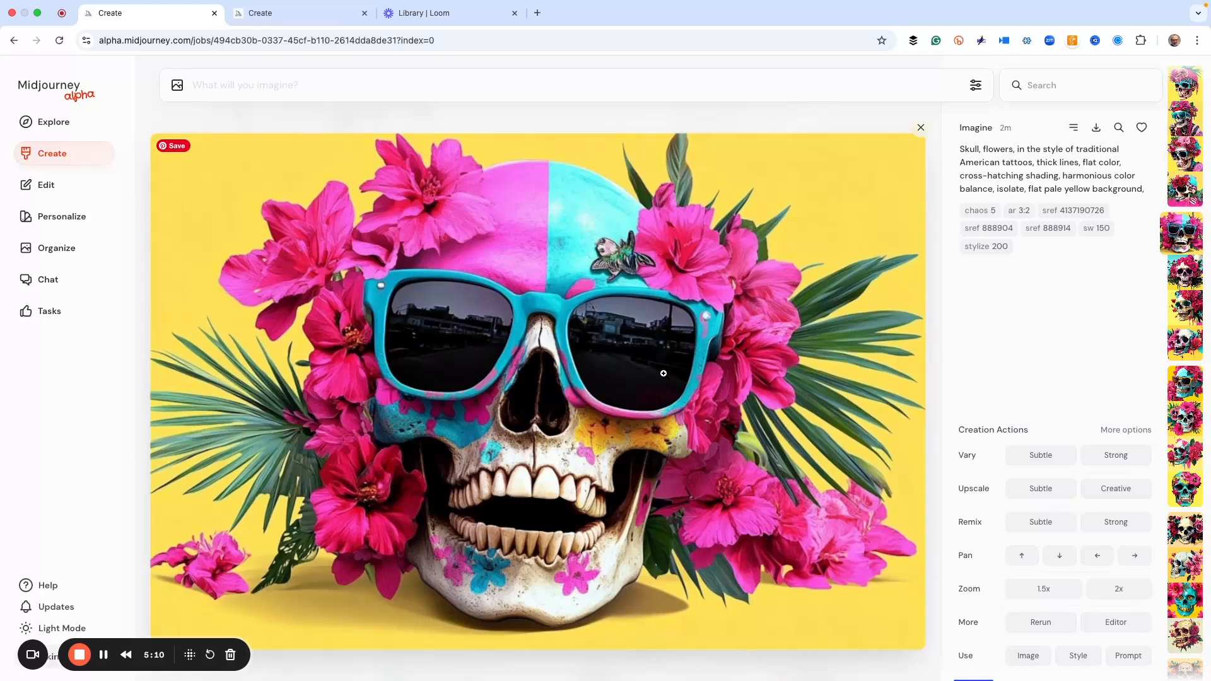
# Step through the enlarged style weight 150 and 60 images, comparing their skull colors, flowers and backgrounds
pyautogui.press('Right')
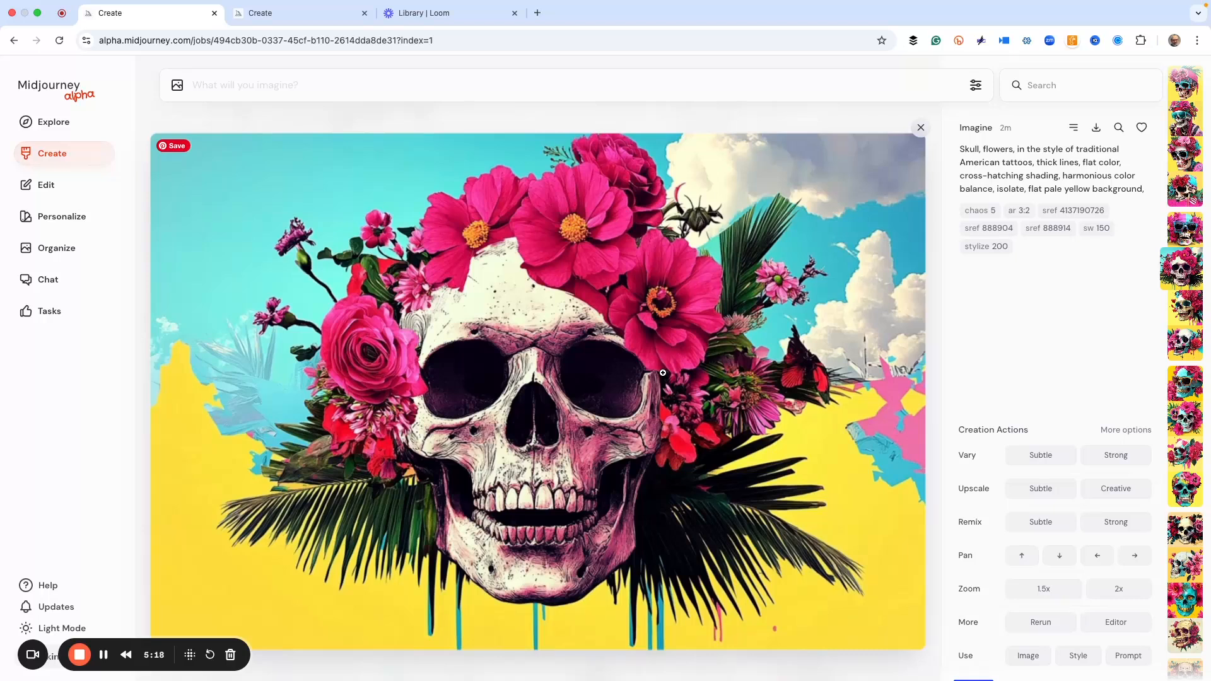
pyautogui.press('Right')
pyautogui.press('Right')
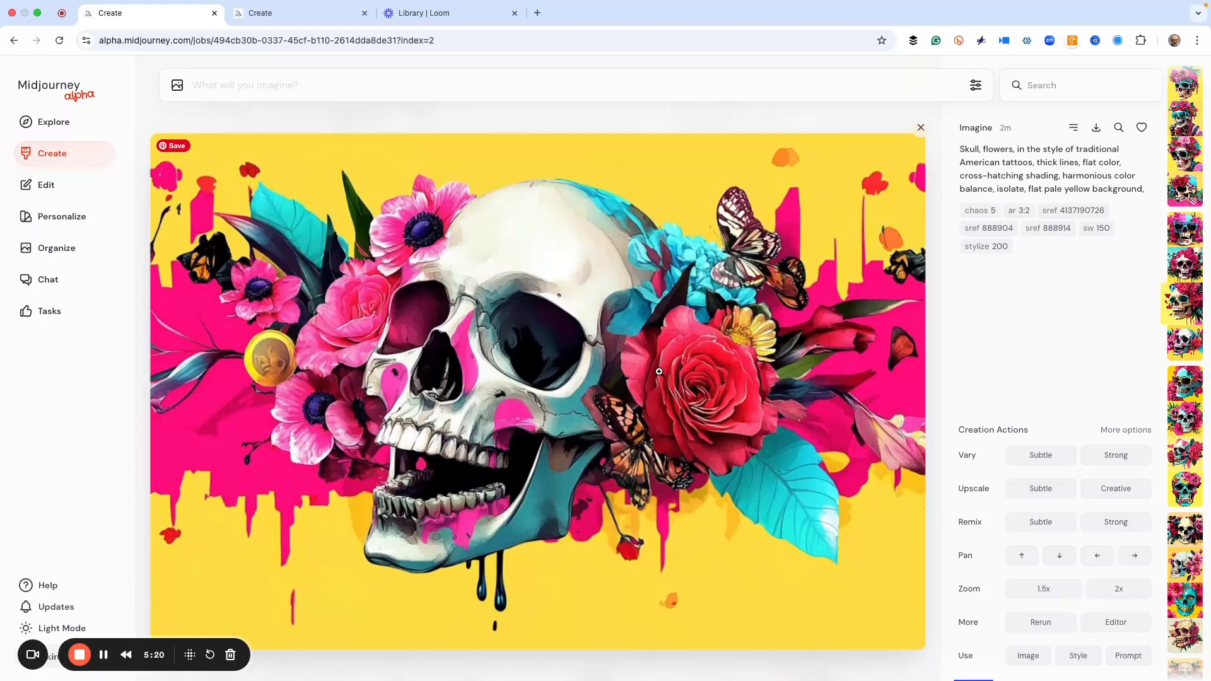
pyautogui.press('Right')
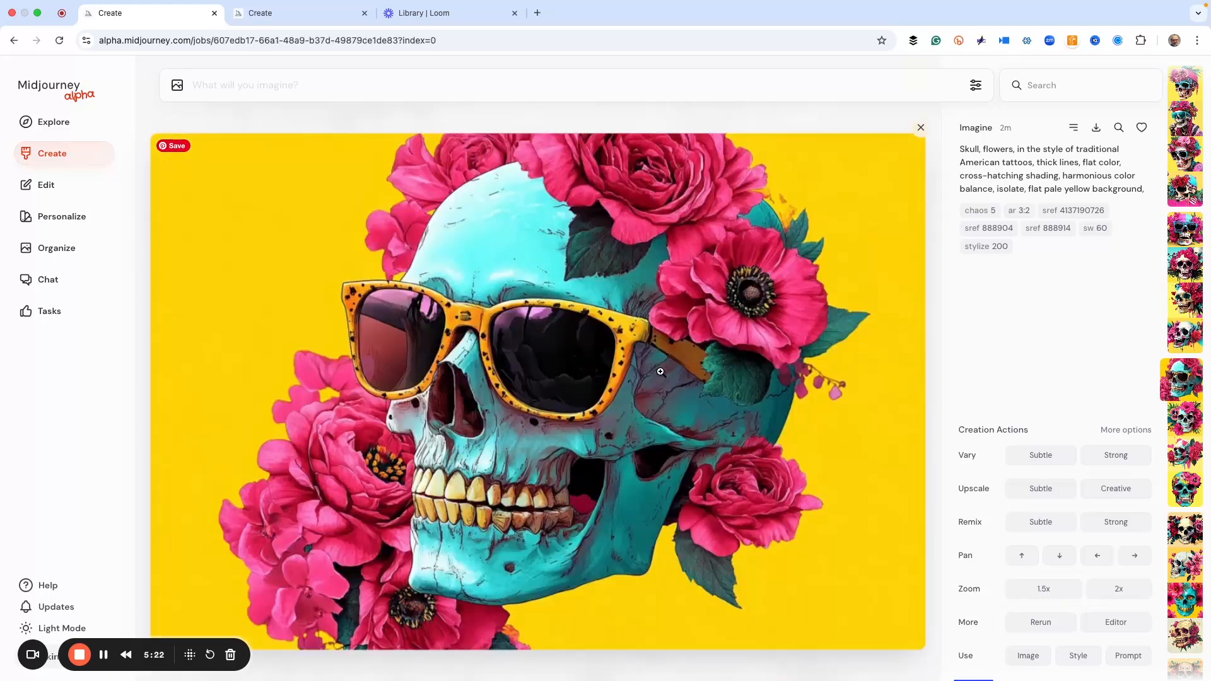
pyautogui.press('Right')
pyautogui.press('Right')
pyautogui.press('Right')
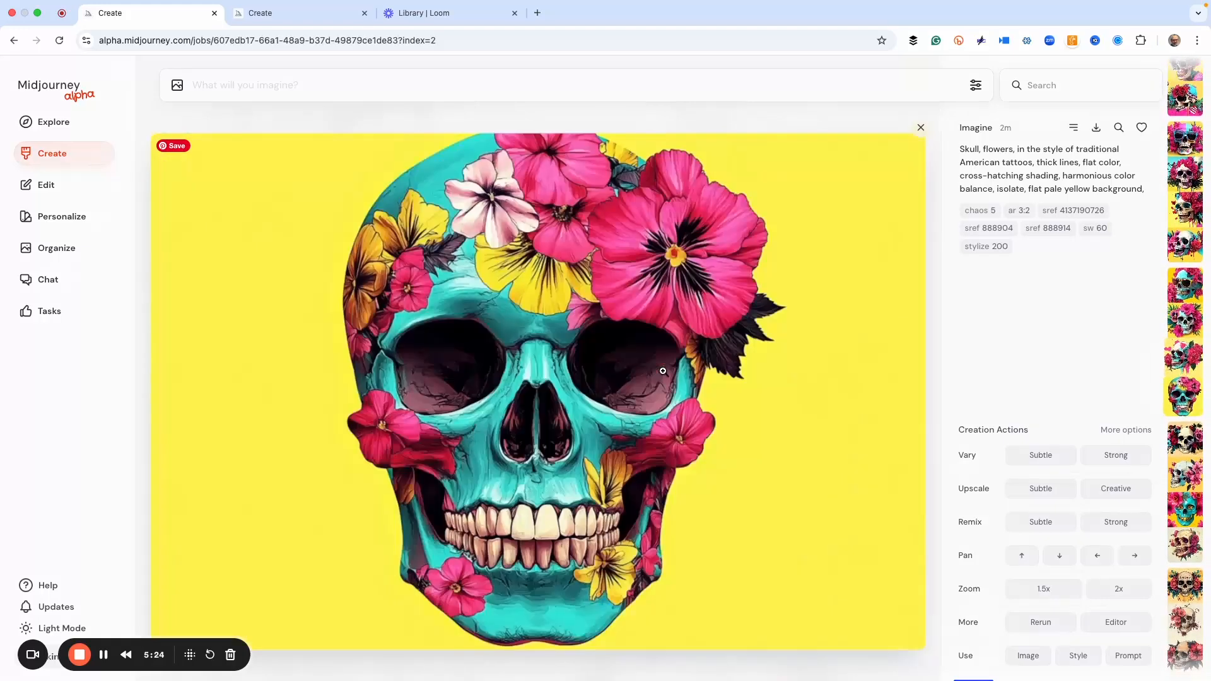
# Continue through the enlarged style weight 30 and 10 images, comparing how strongly the style references affect them
pyautogui.press('Right')
pyautogui.press('Right')
pyautogui.press('Right')
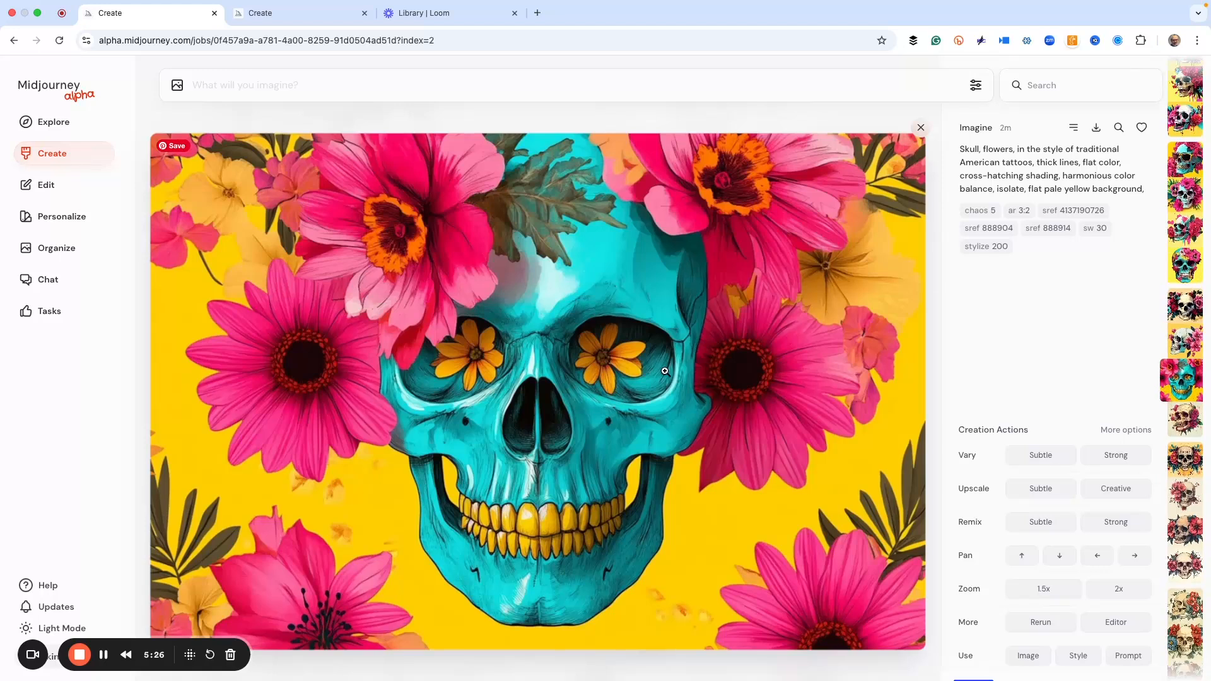
pyautogui.press('Right')
pyautogui.press('Right')
pyautogui.press('Right')
pyautogui.press('Right')
pyautogui.press('Right')
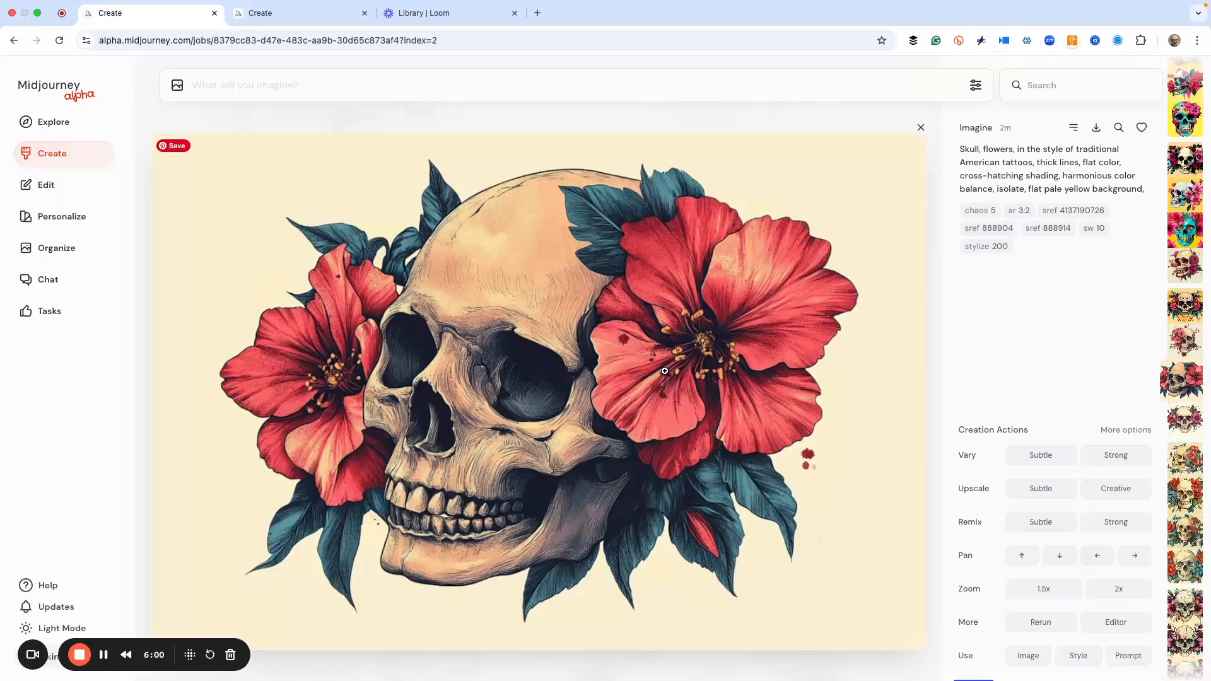
pyautogui.press('Down')
pyautogui.press('Down')
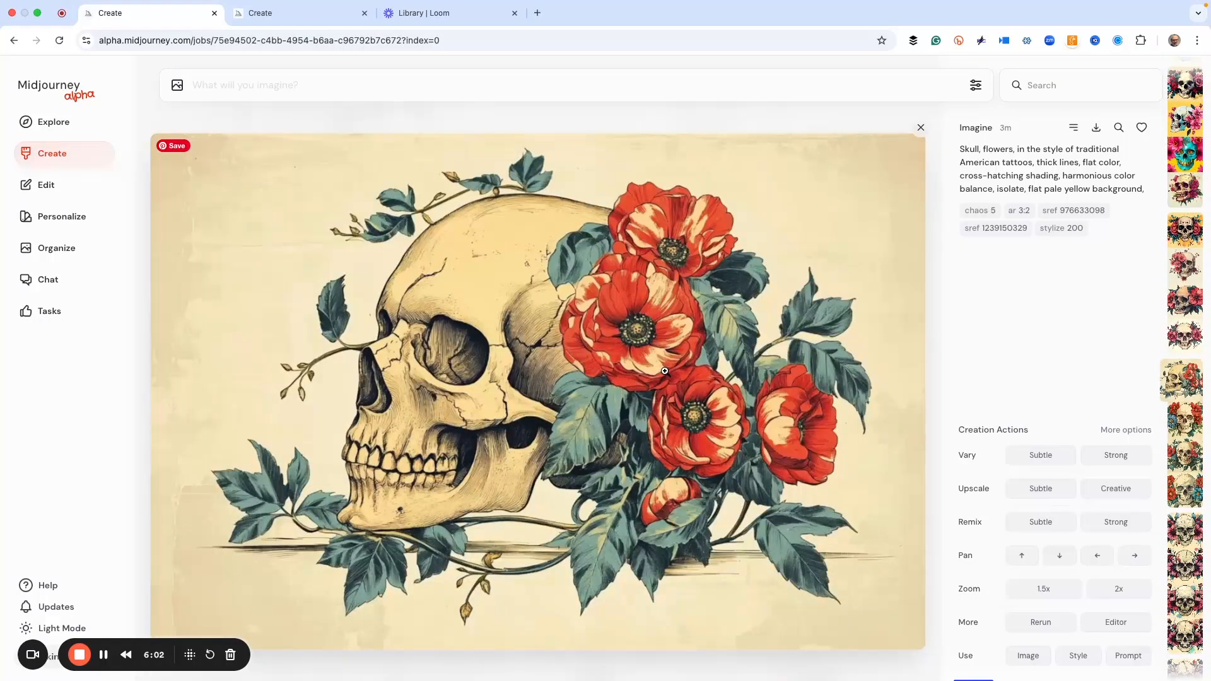
pyautogui.press('Down')
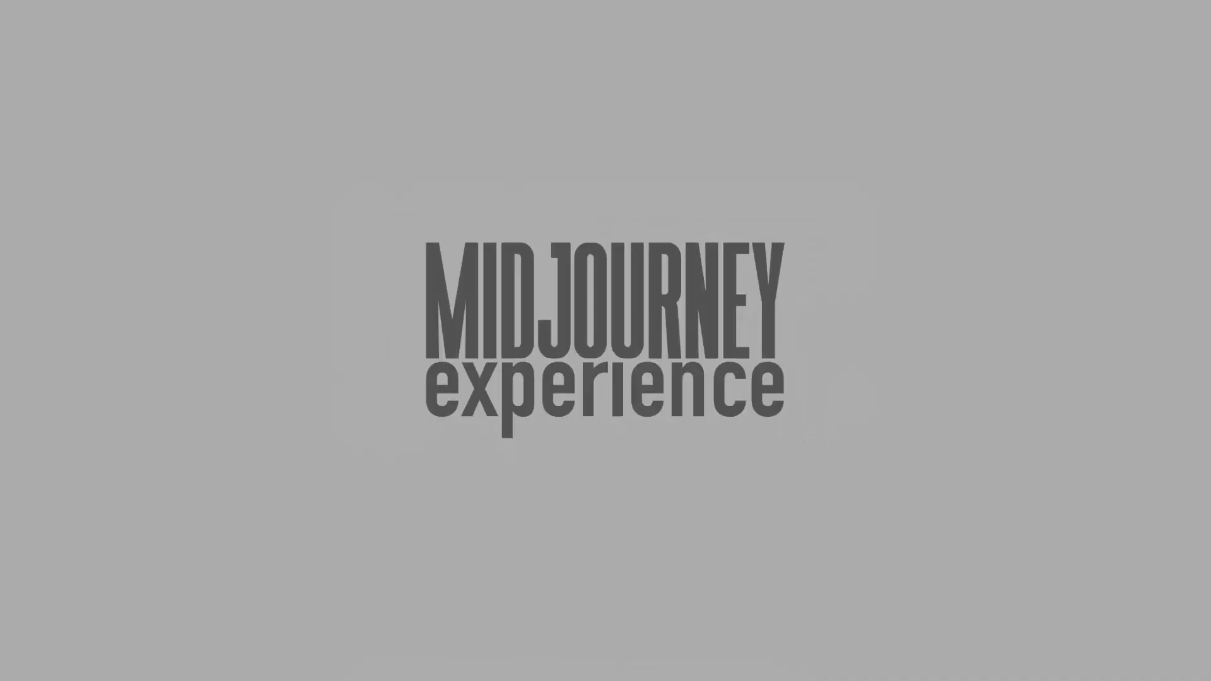